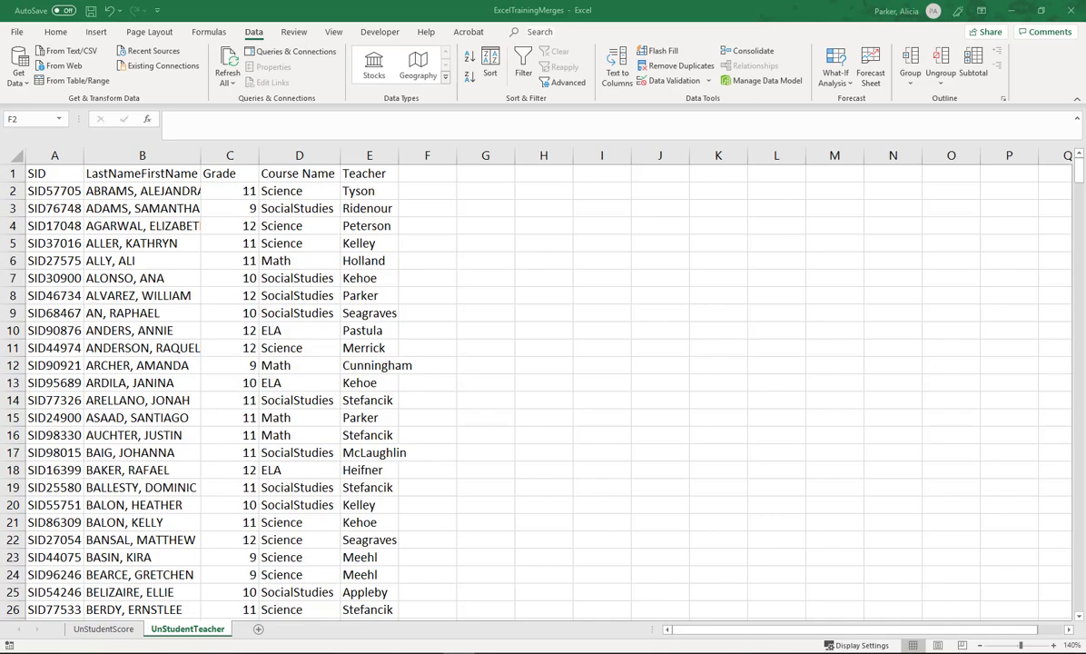
Step: Enter the column header State Test Score in cell F1 of the UnStudentTeacher sheet
left_click(427, 173)
left_click(426, 173)
type("State Test Score")
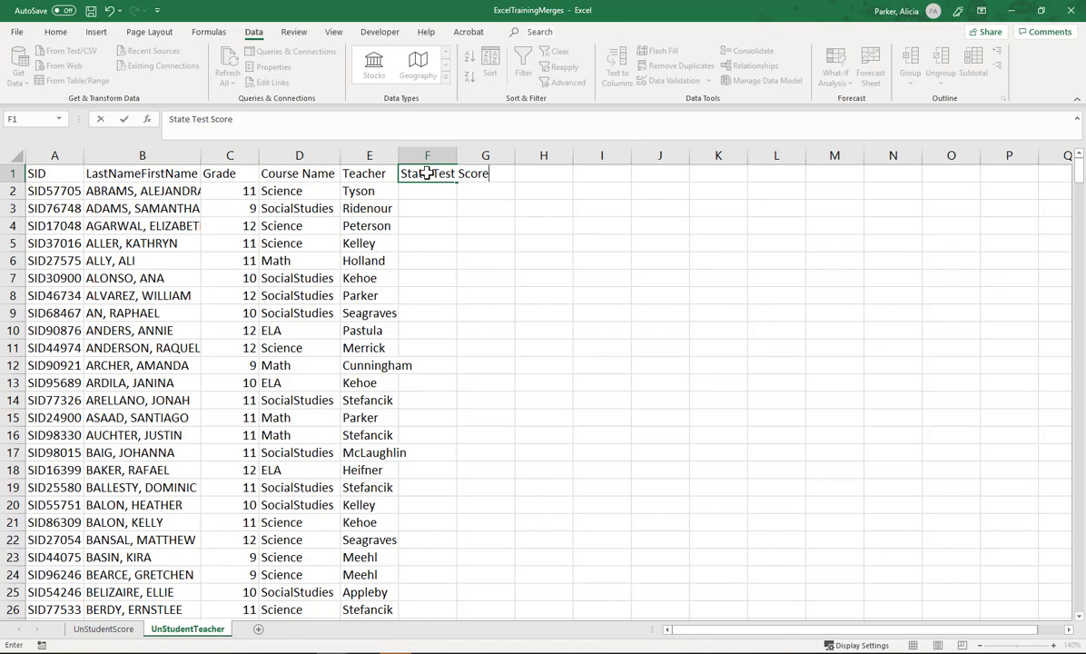
key("Return")
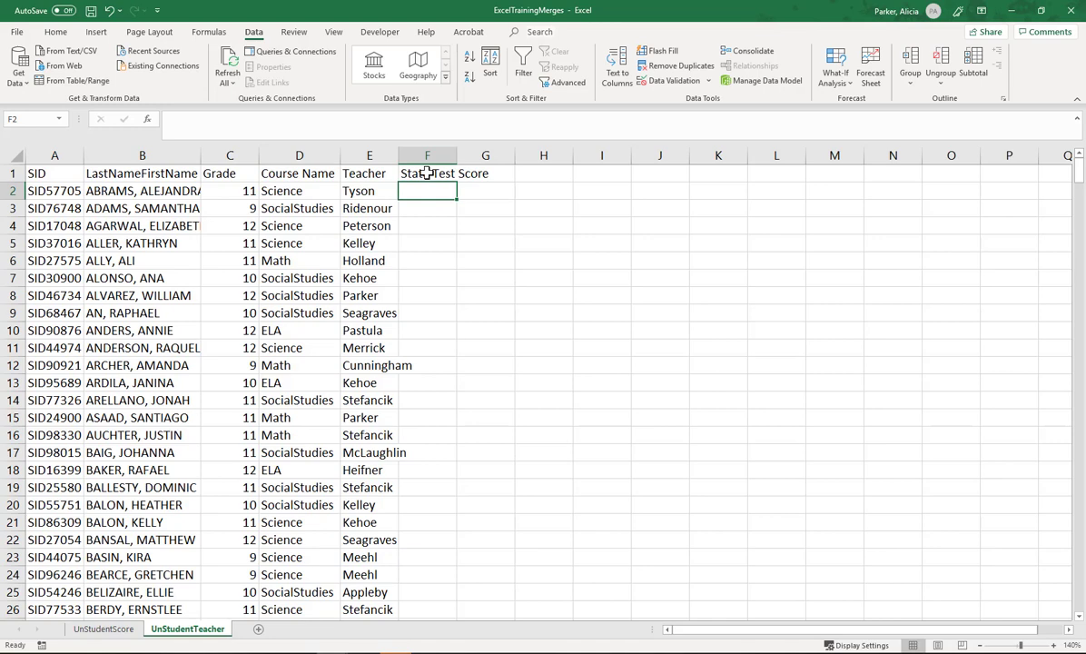
Step: Start a VLOOKUP formula in cell F2 using the student ID in A2 as the lookup value
type("=")
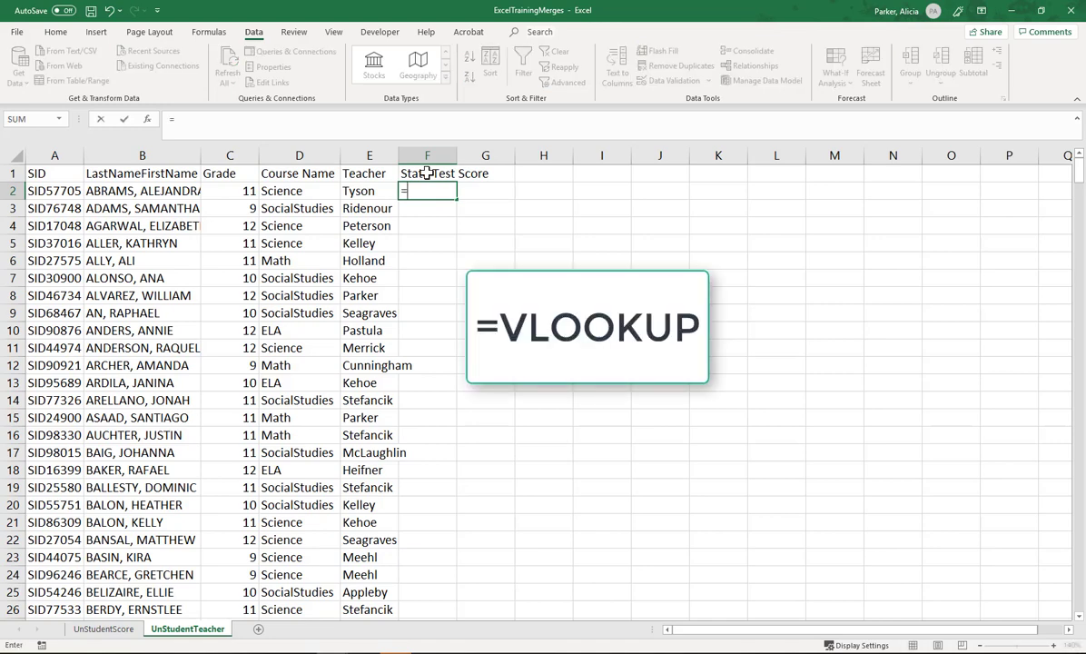
type("Vlooku")
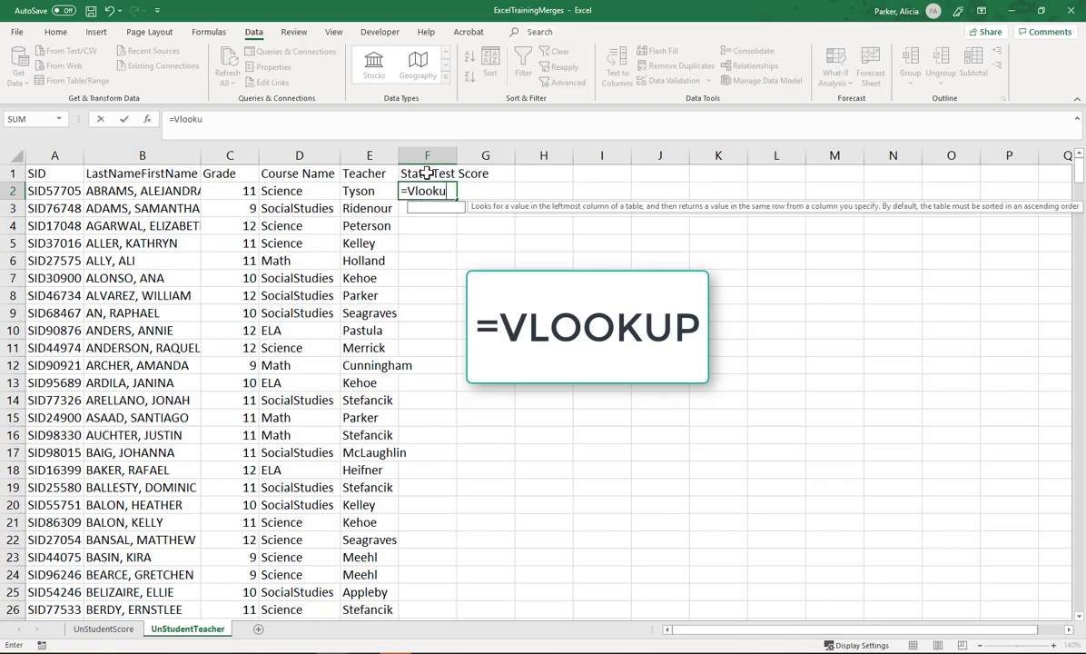
type("p")
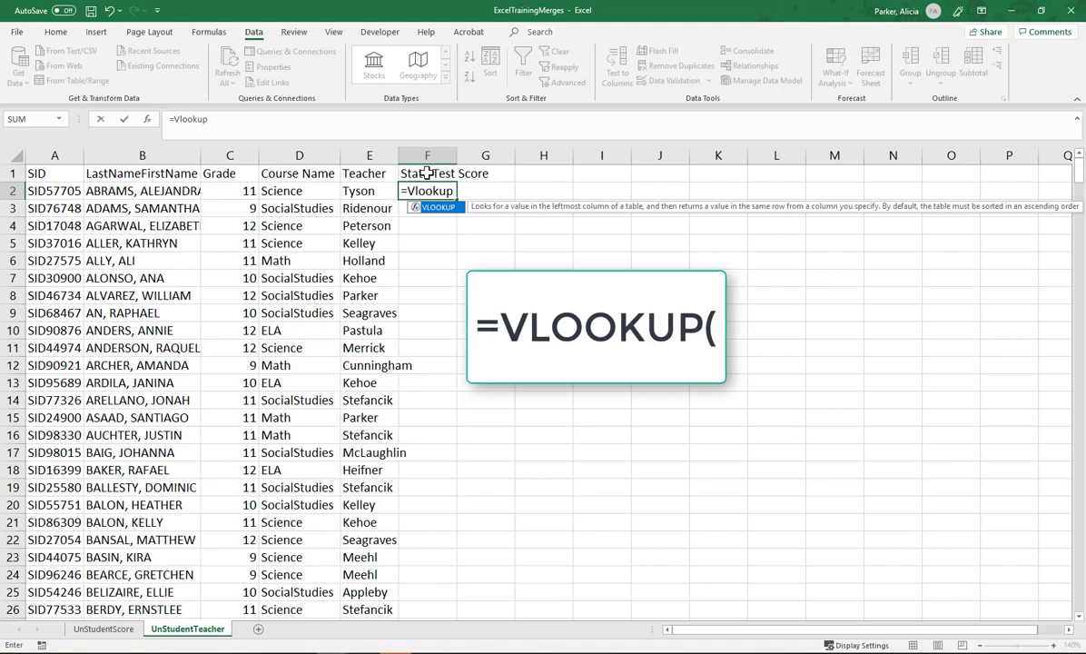
type("(")
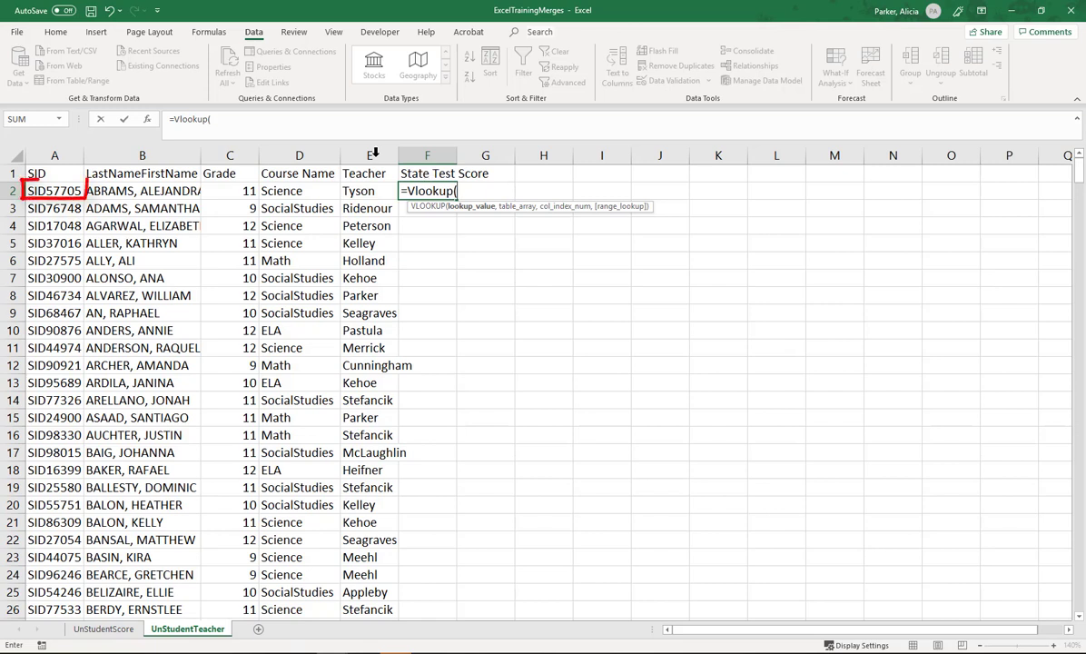
left_click(65, 190)
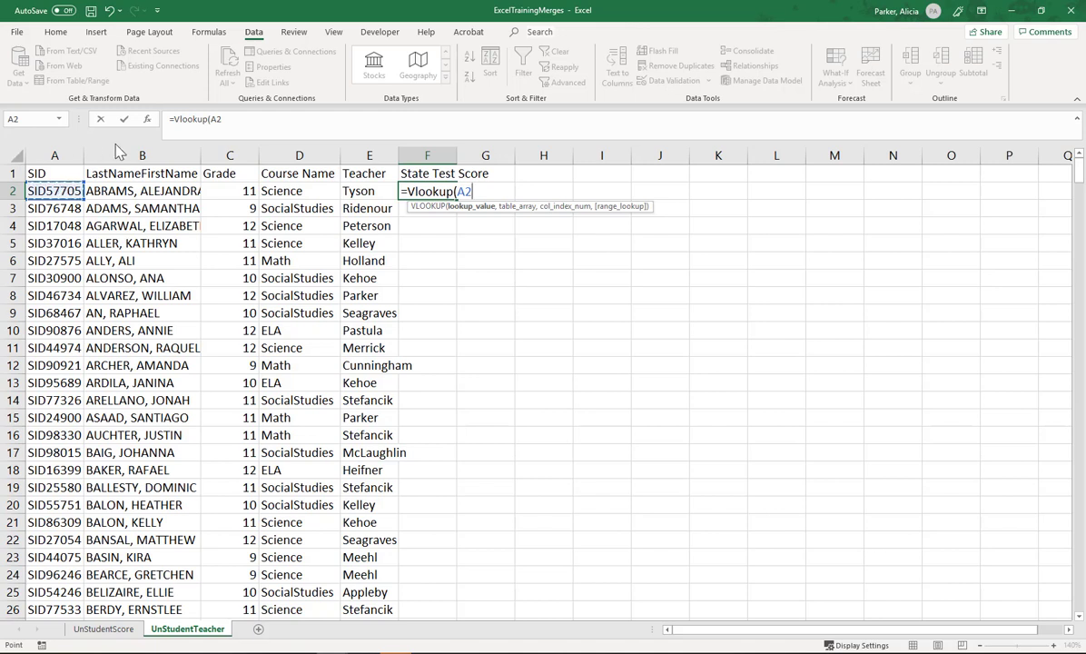
left_click(225, 120)
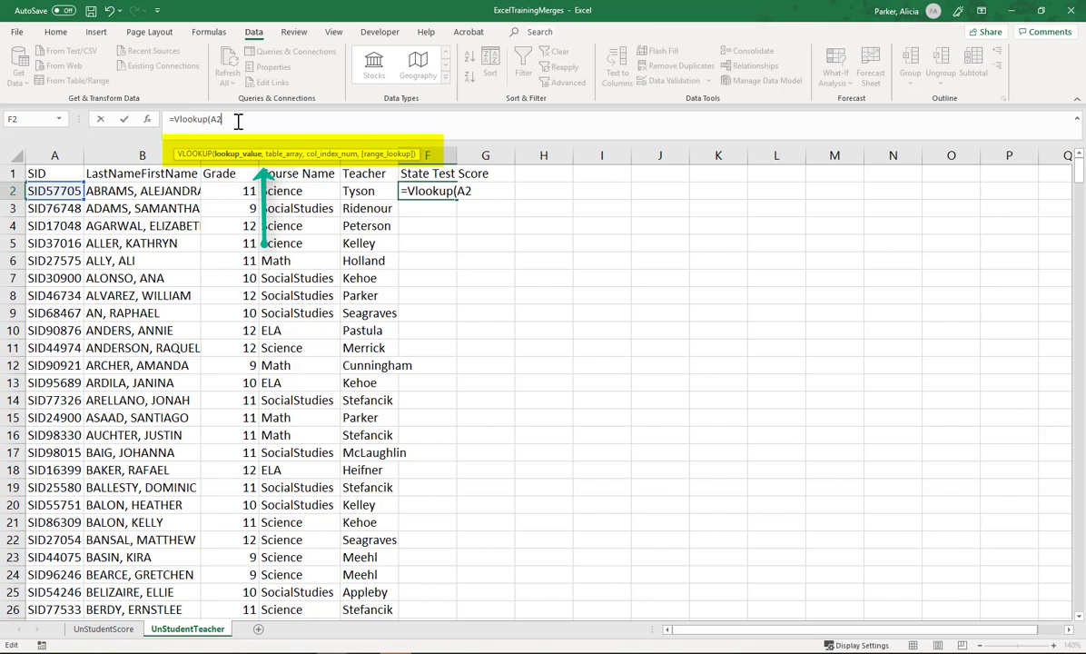
type(",")
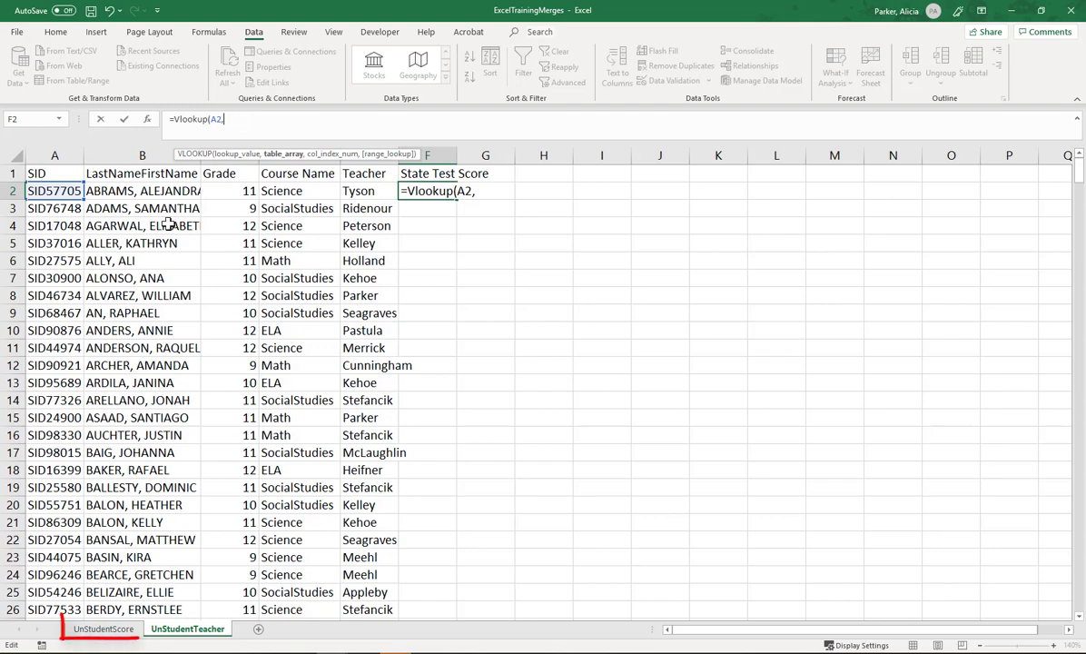
Step: Set the formula's table array to the range A2:D467 on the UnStudentScore sheet
left_click(98, 629)
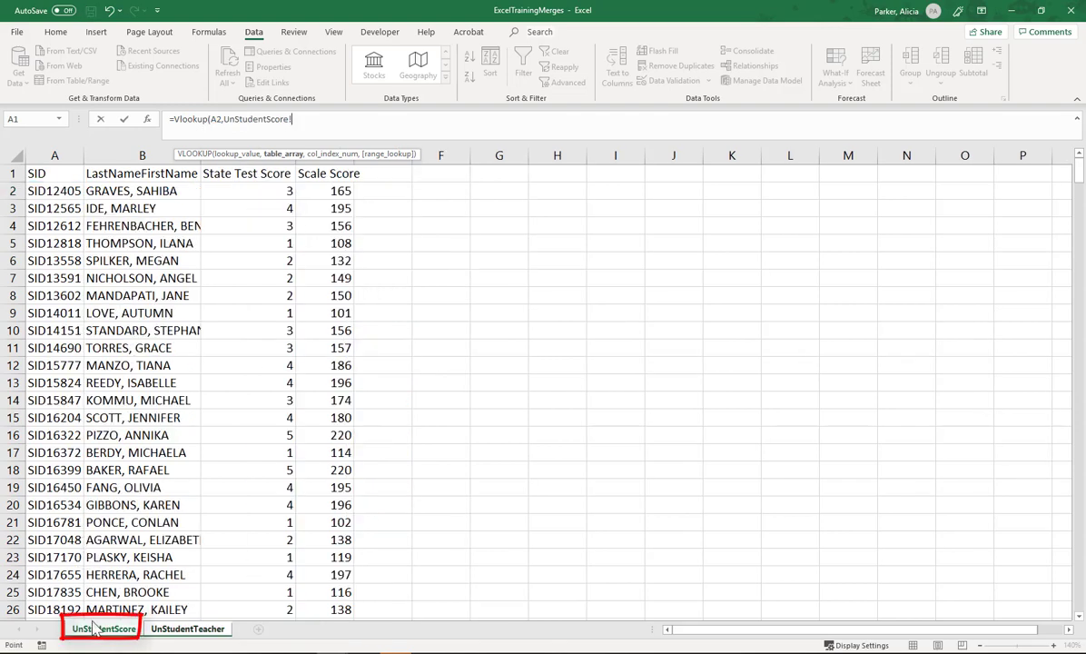
left_click(50, 191)
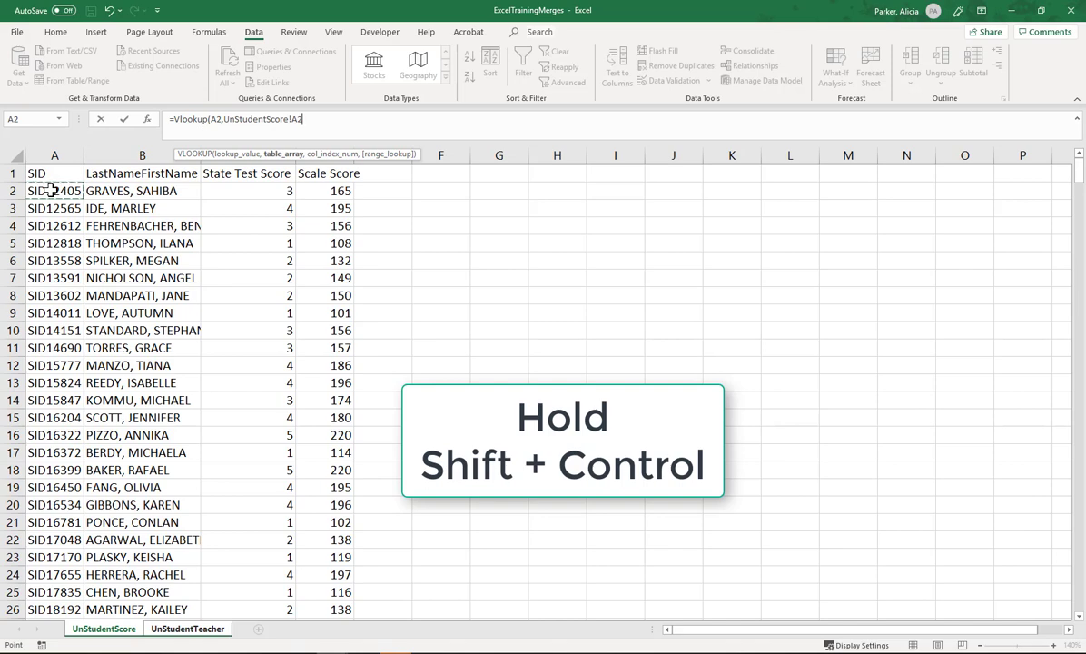
key("ctrl+shift+Right")
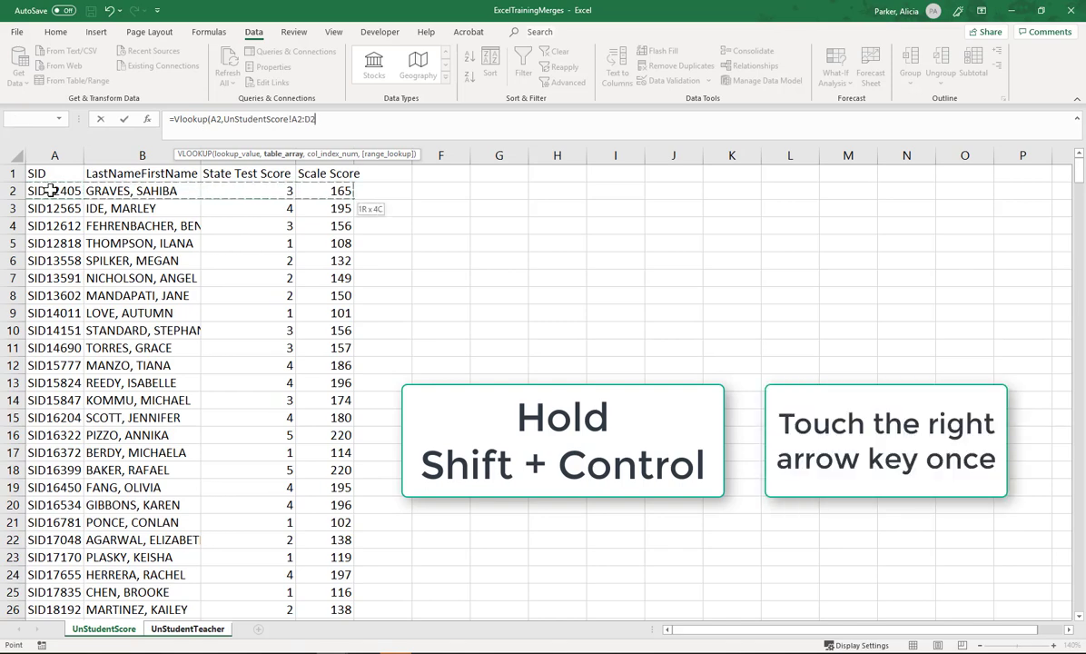
key("ctrl+shift+Down")
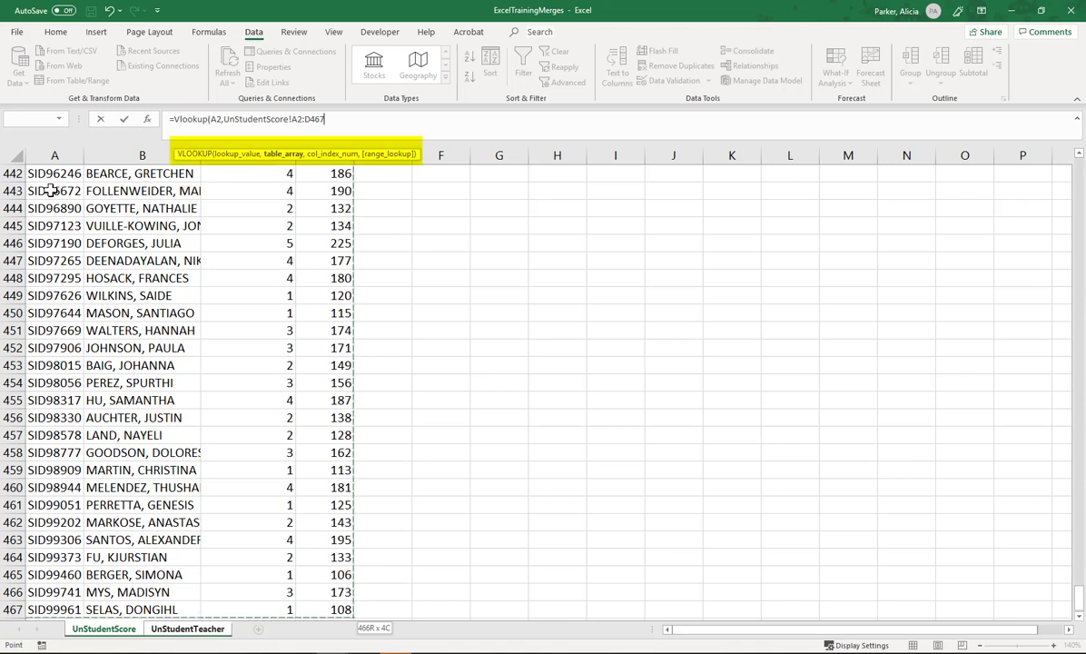
type(",")
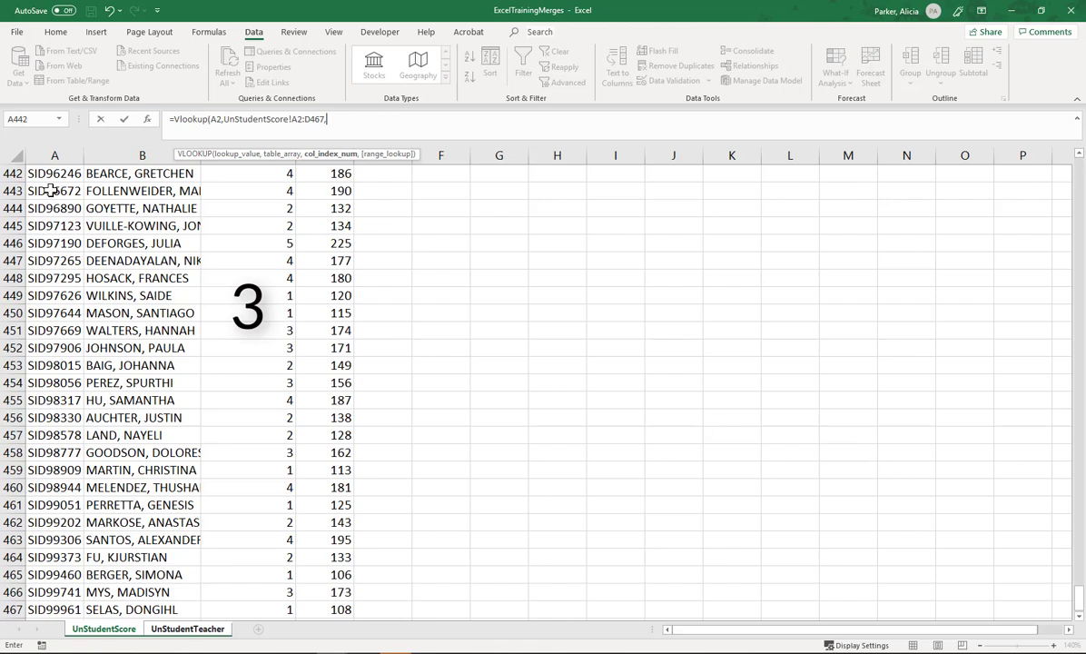
Step: Complete the VLOOKUP with column index 3 and FALSE for an exact match, and enter the formula
type("3")
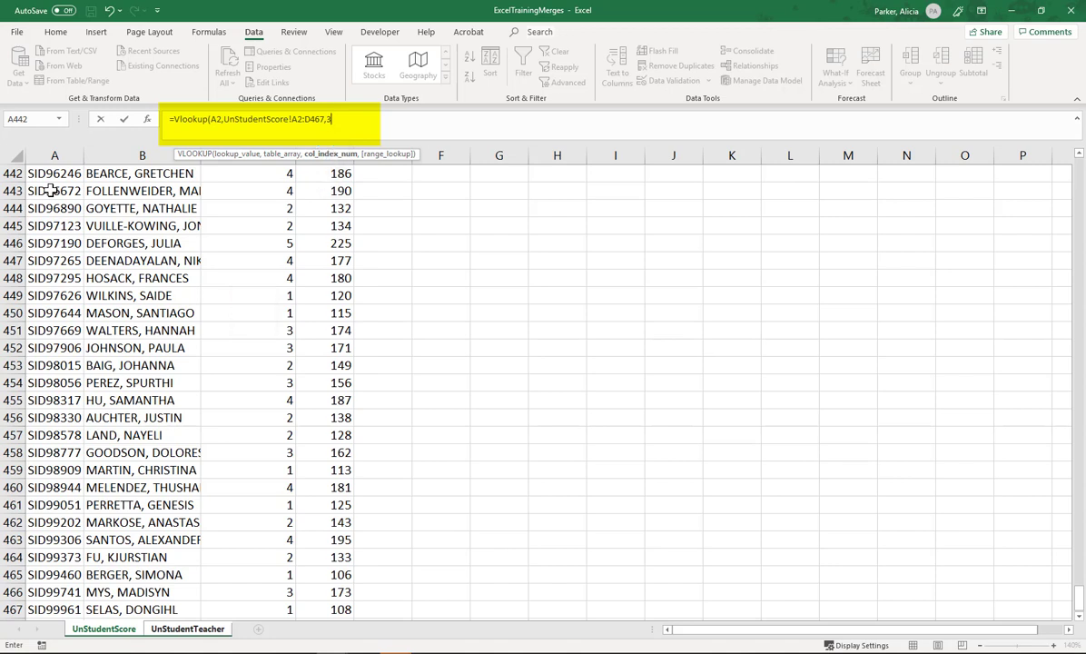
type(",")
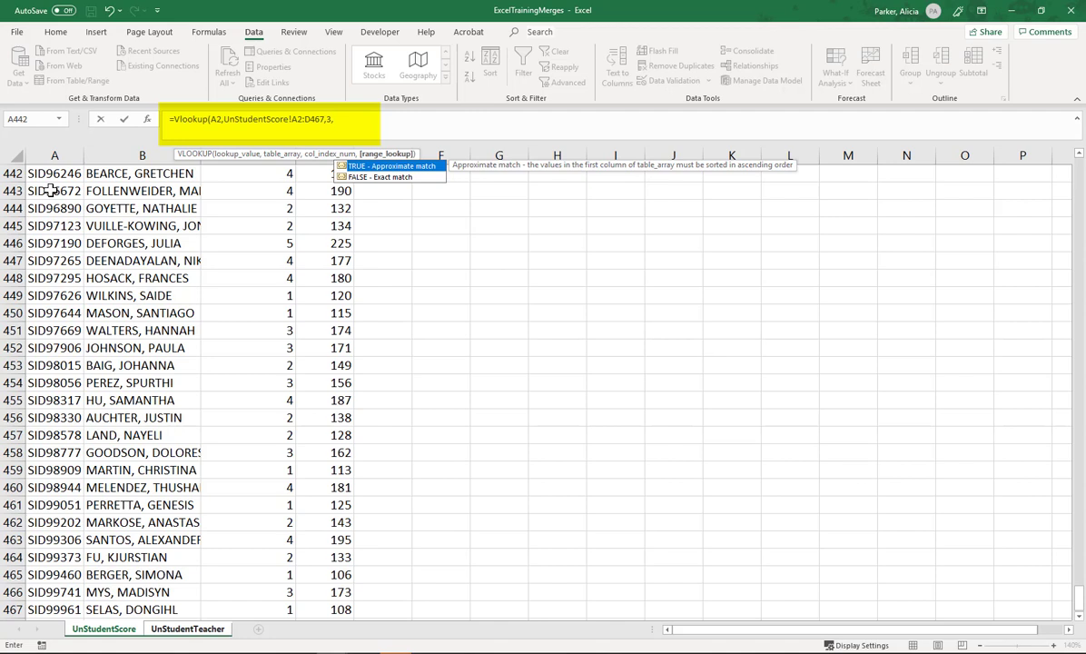
type("false")
double_click(380, 176)
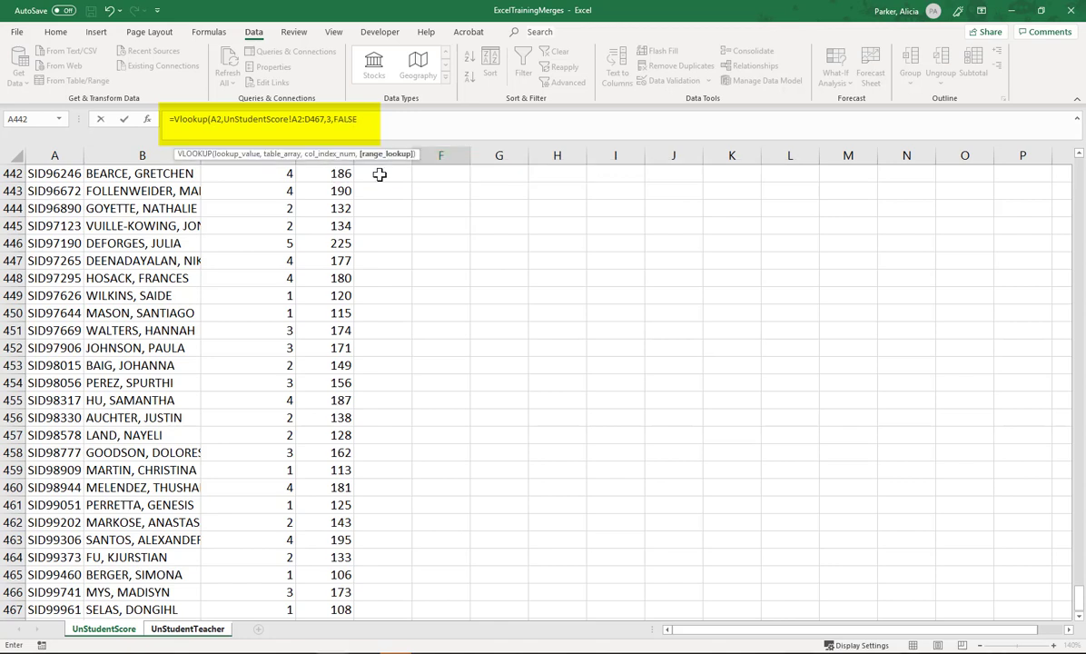
type(")")
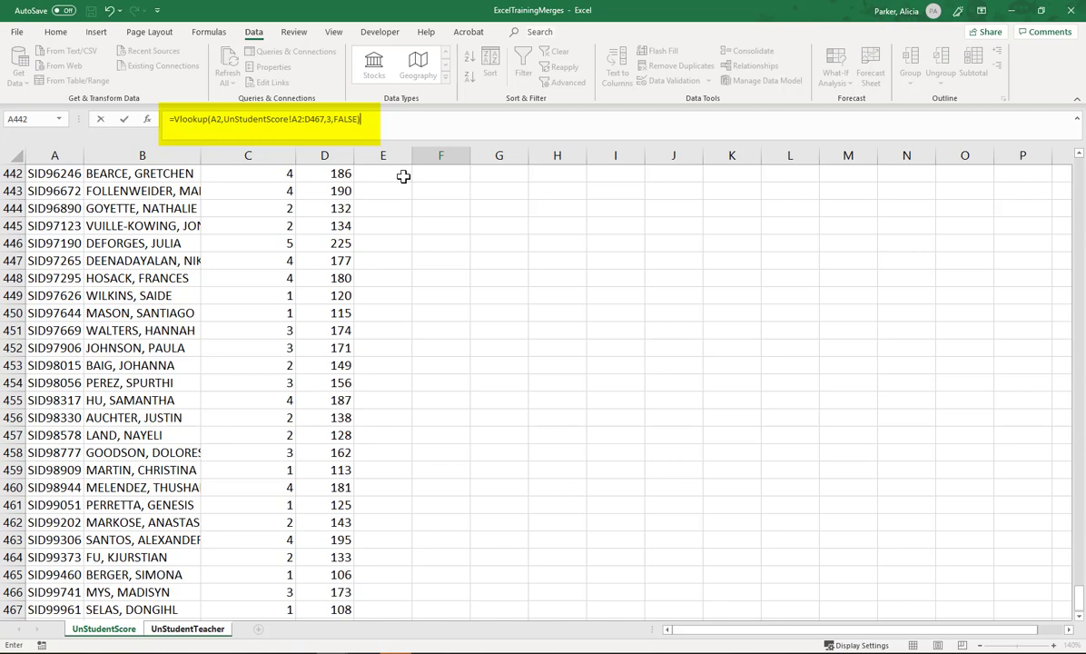
key("Return")
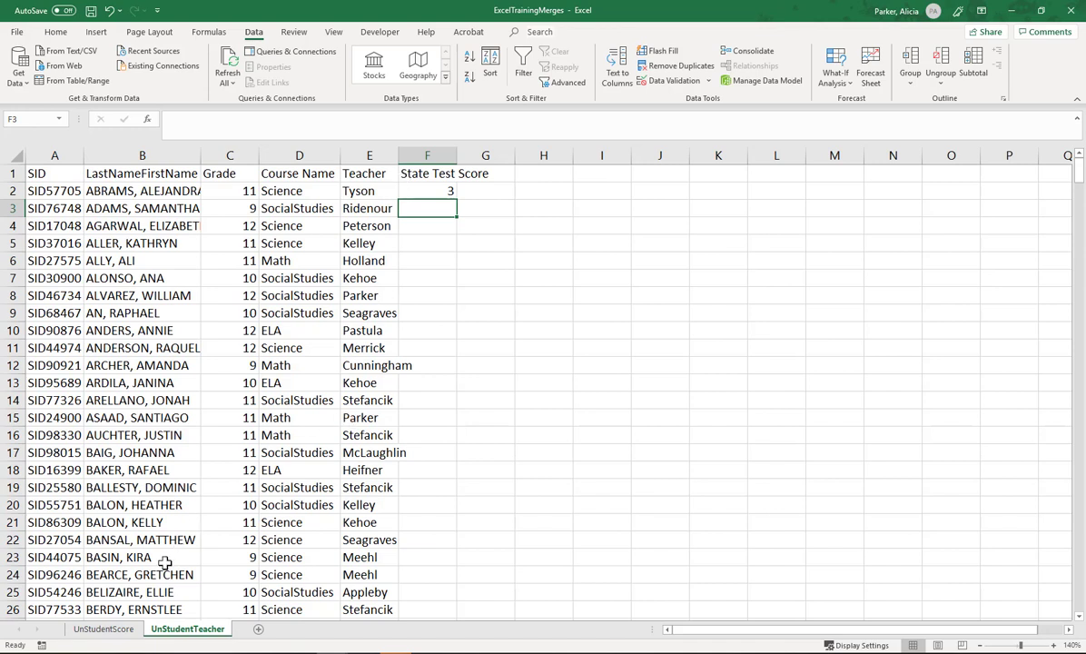
Step: Find the first student's record by last name on the UnStudentScore sheet, check its row against the lookup, and return to UnStudentTeacher
left_click(109, 634)
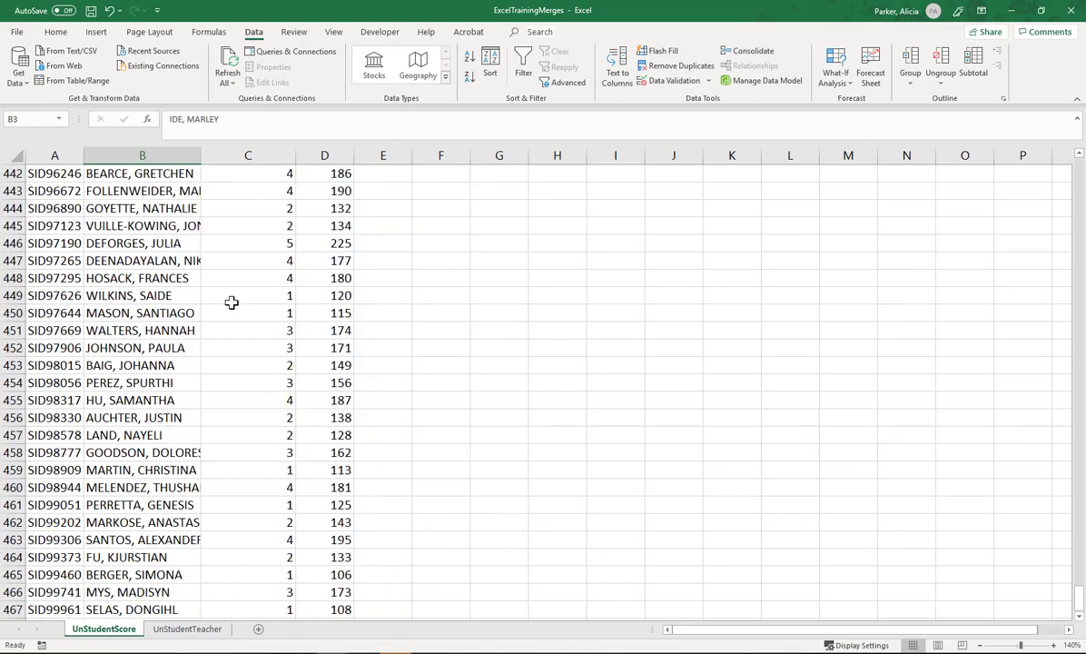
left_click(151, 279)
scroll(158, 284, "up", 4)
scroll(159, 284, "up", 9)
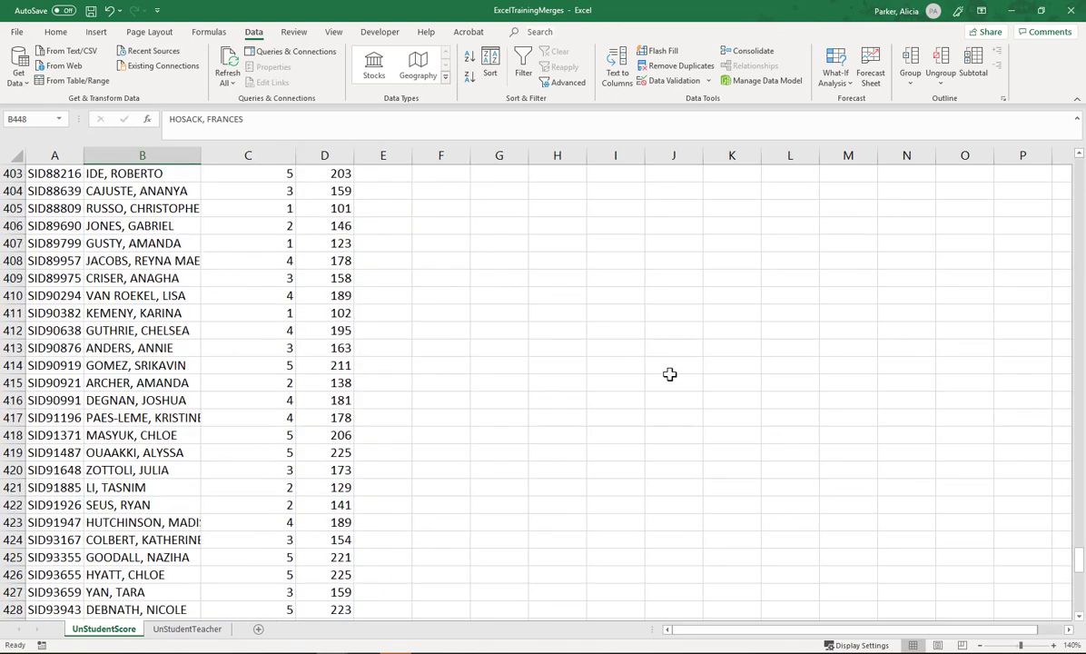
left_click_drag(1079, 572, 1074, 148)
left_click(127, 207)
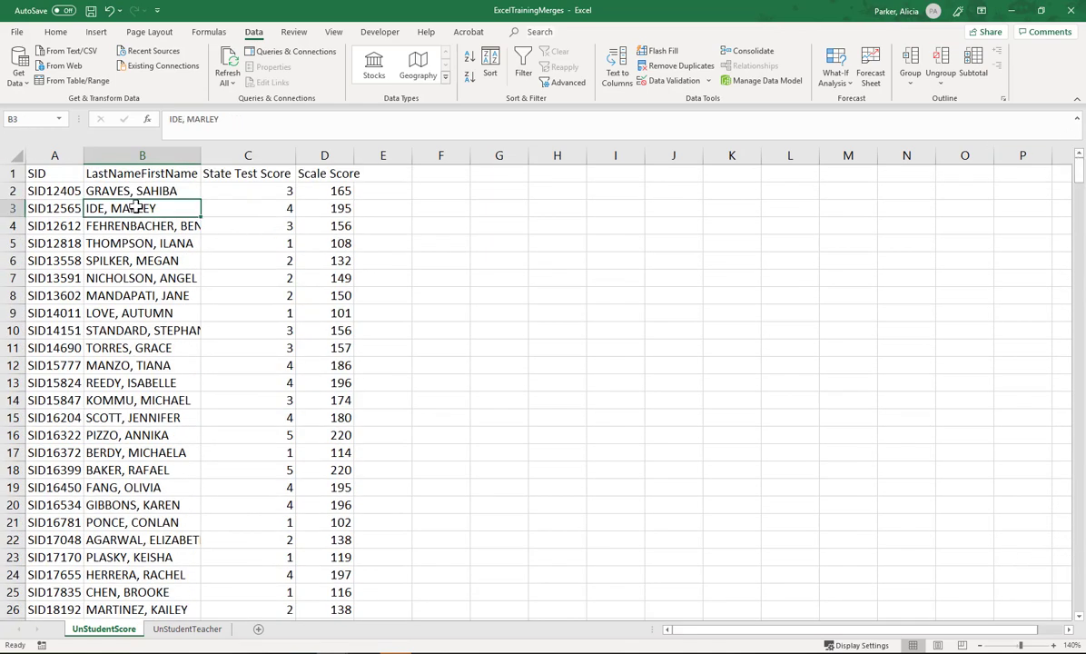
key("ctrl+f")
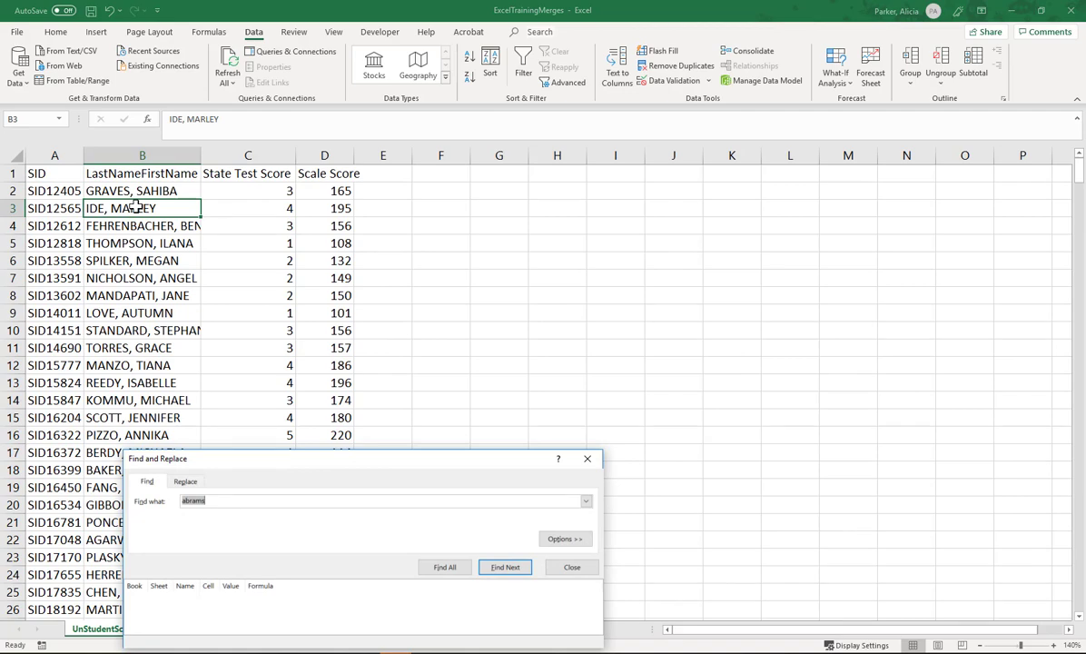
left_click(513, 567)
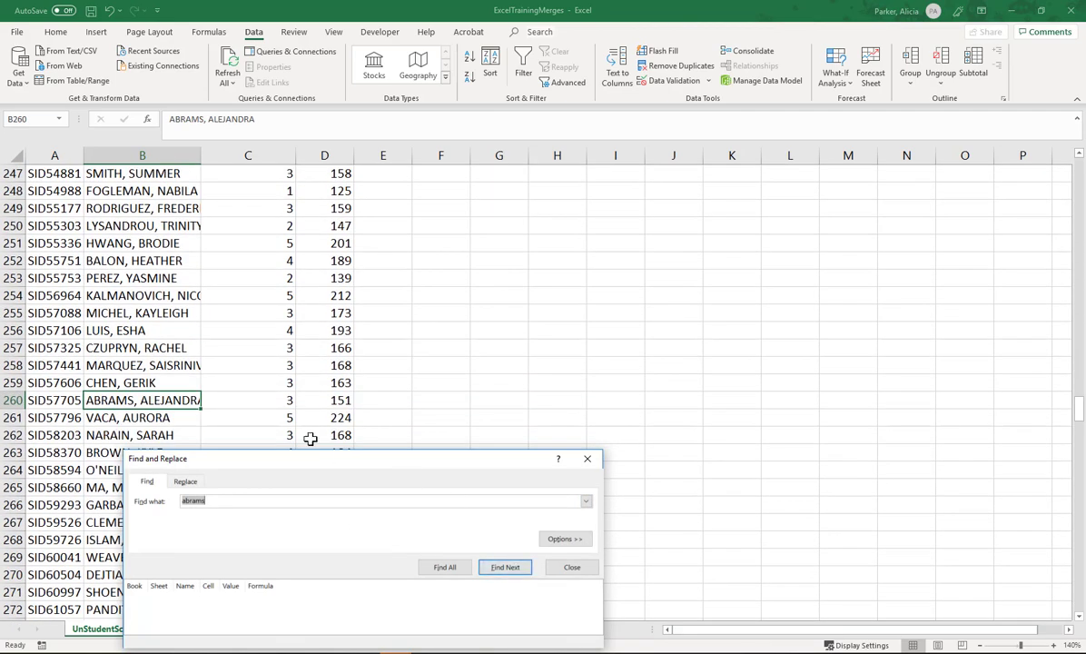
left_click(15, 399)
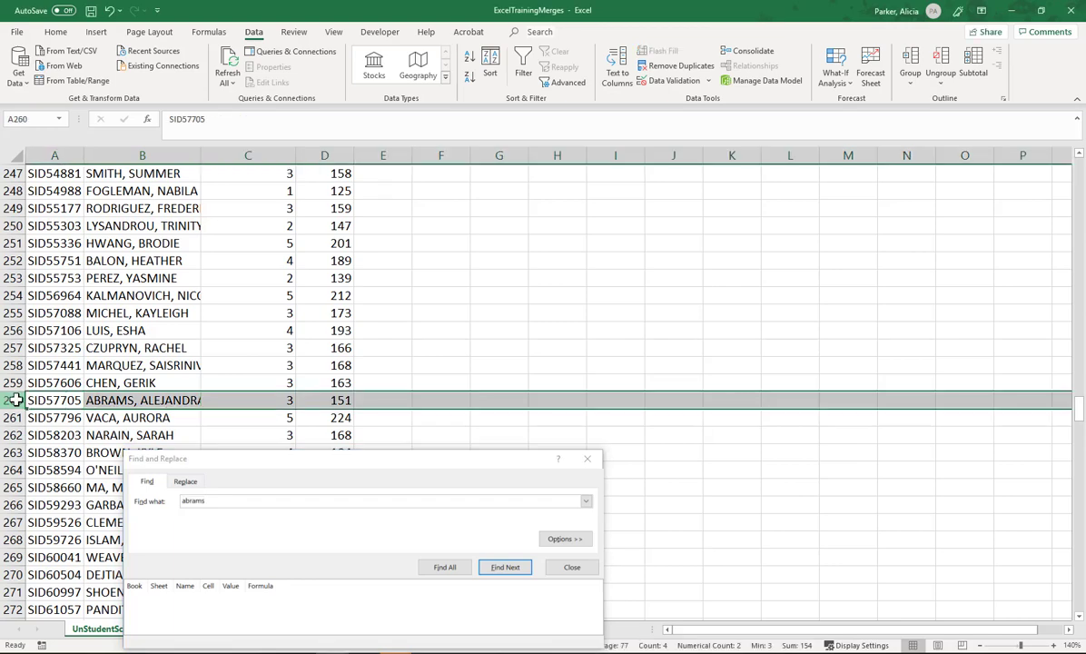
left_click(589, 460)
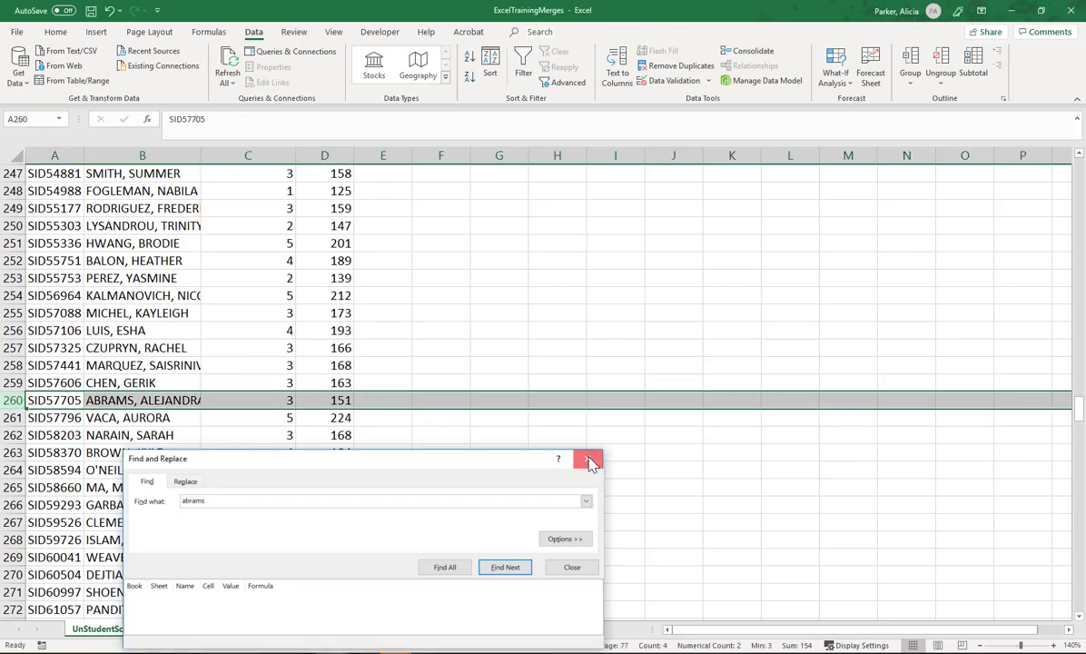
left_click(589, 460)
left_click(186, 629)
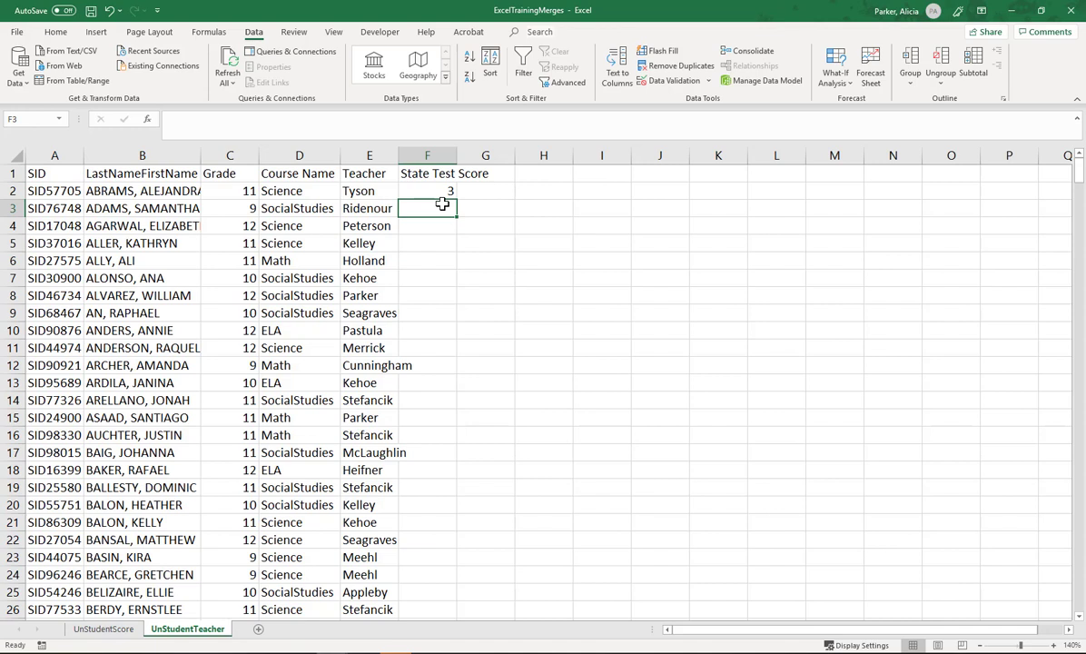
Step: Copy the VLOOKUP formula from F2 down the State Test Score column through F10
left_click(431, 189)
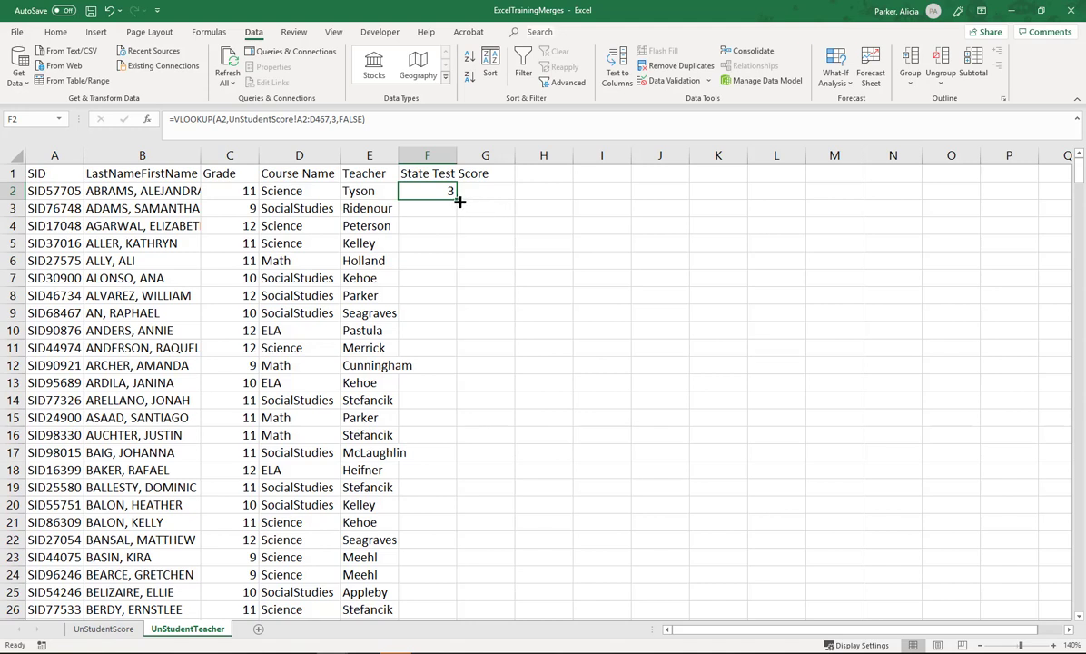
left_click_drag(459, 201, 454, 218)
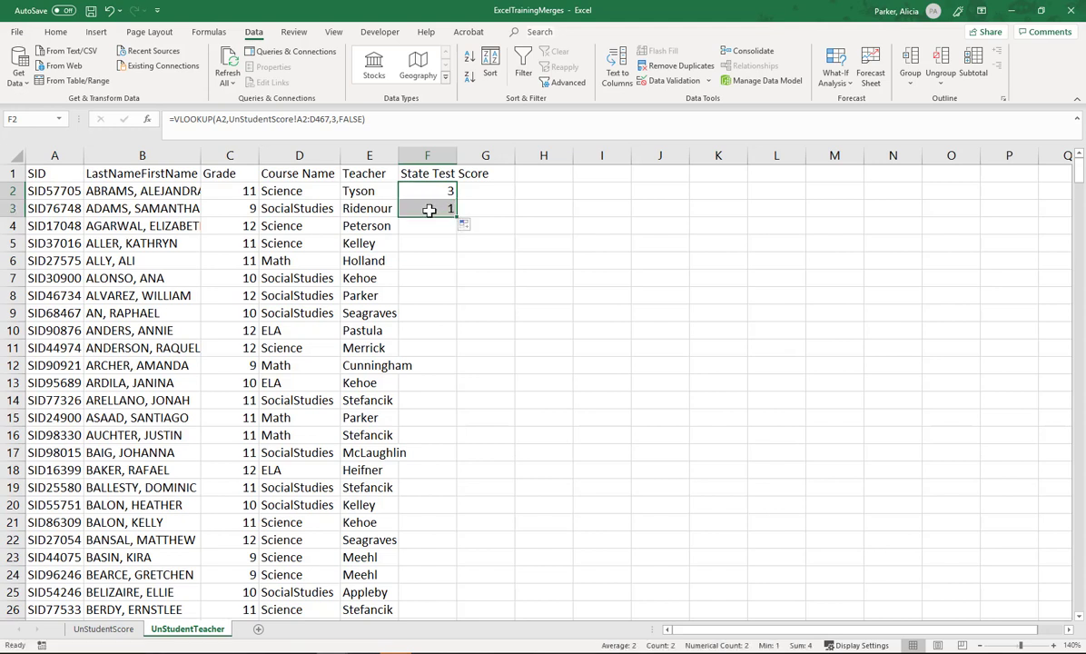
left_click(430, 210)
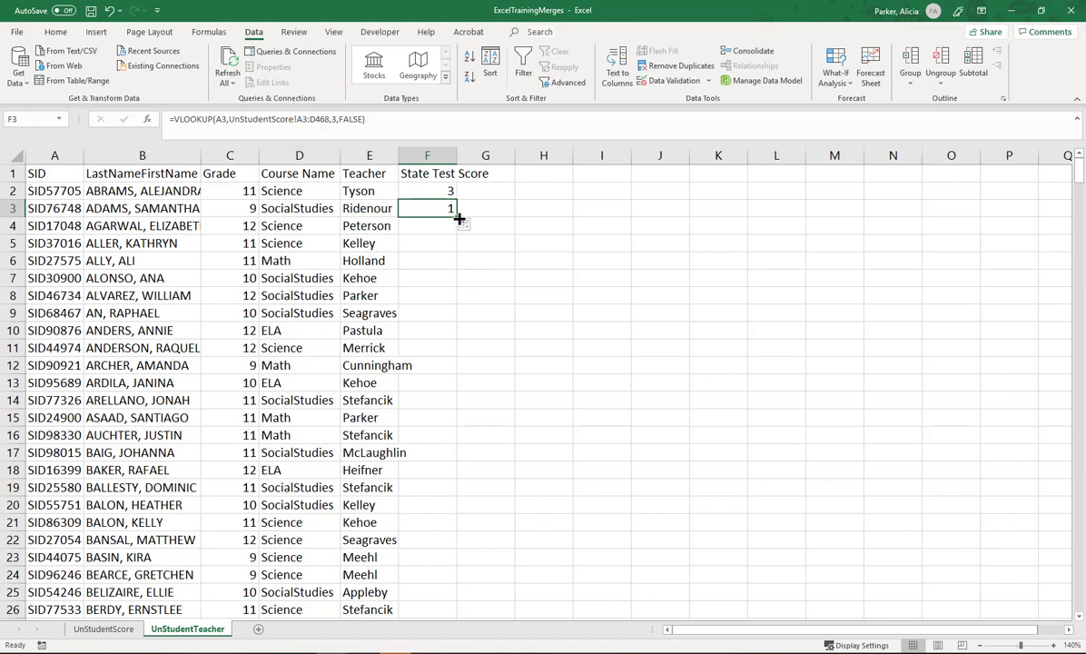
left_click_drag(455, 223, 454, 343)
Step: Examine the table array references in the copied VLOOKUP formulas from F4 down to F10
left_click(431, 225)
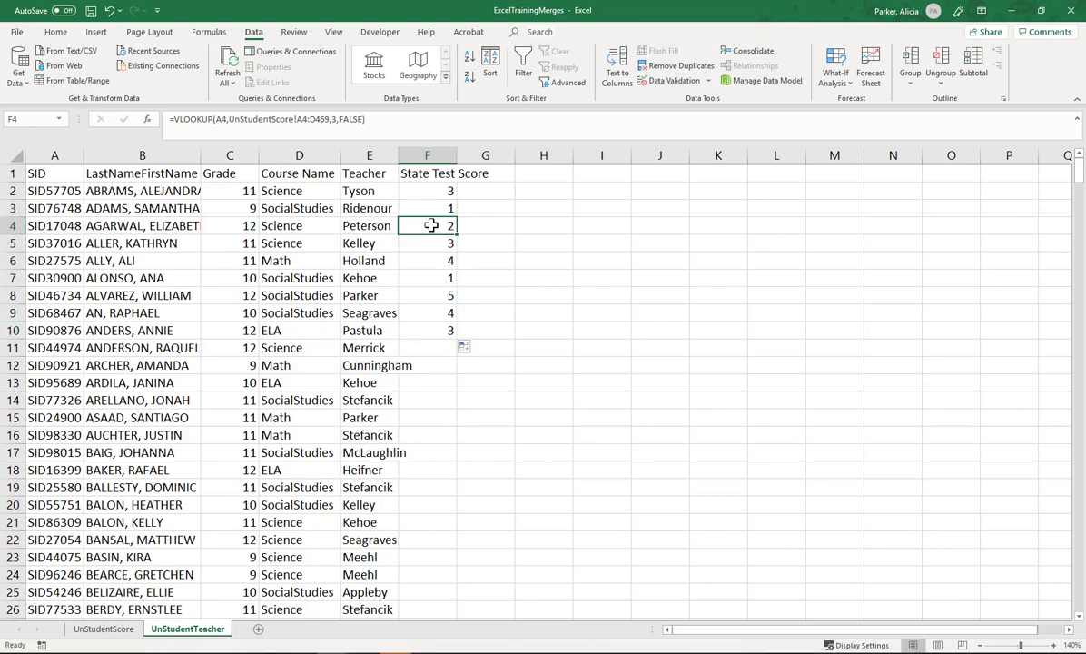
key("Down")
key("Down")
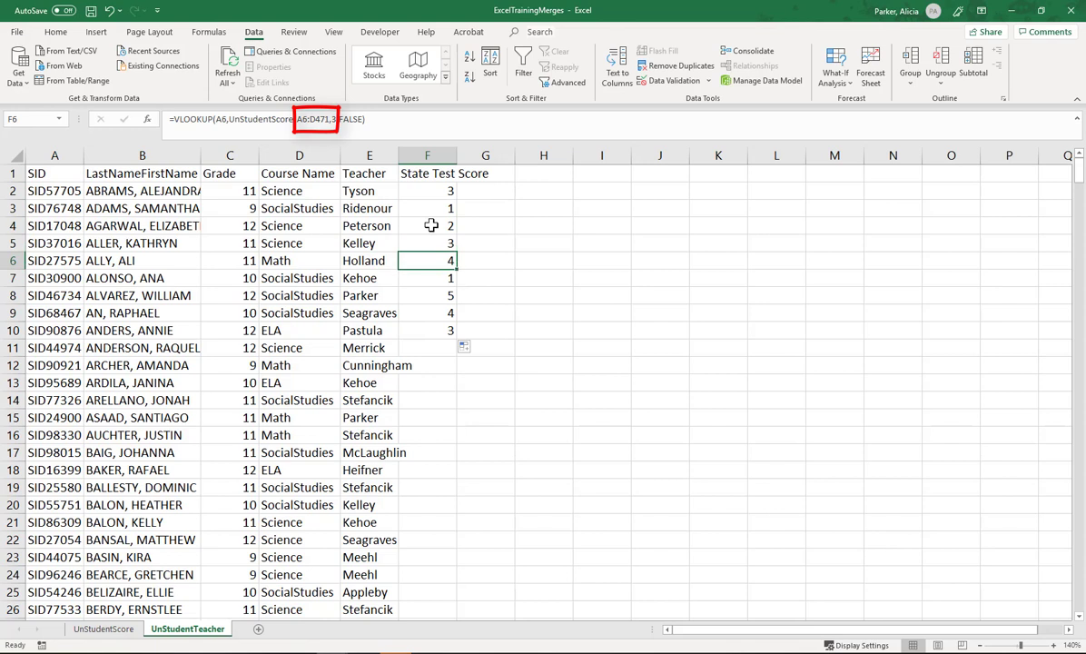
key("Down")
key("Down")
key("Down")
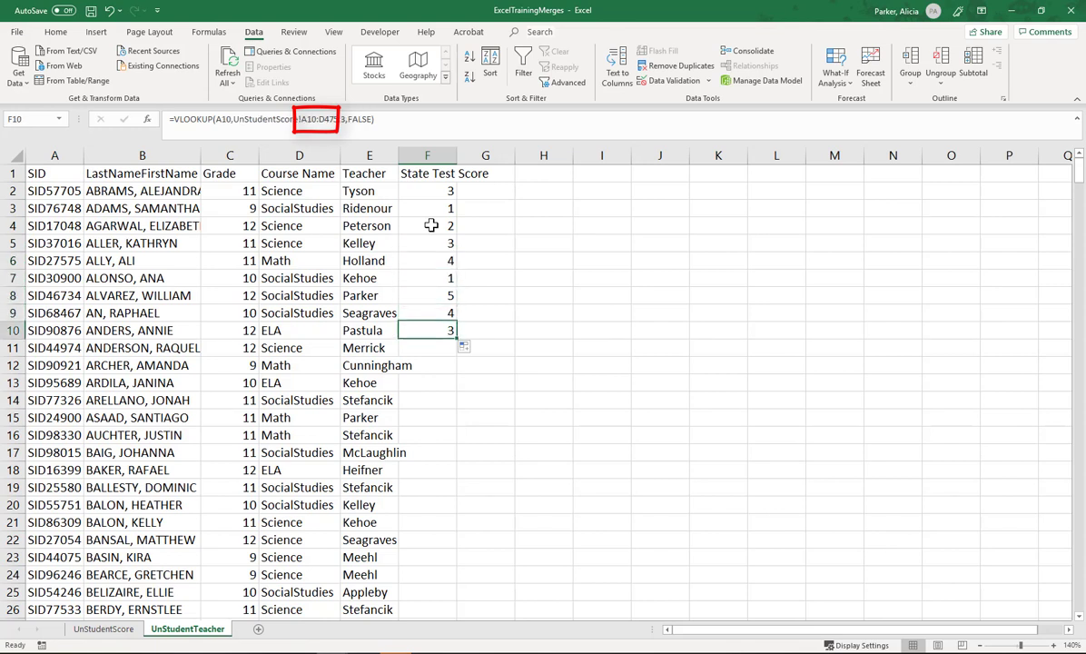
key("Down")
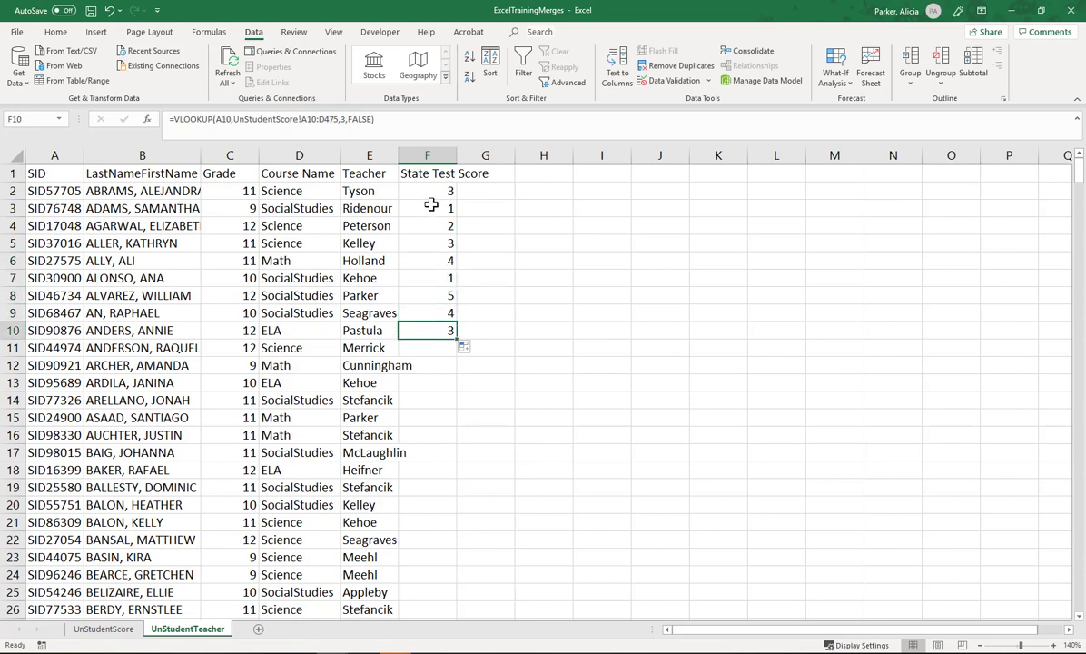
Step: Clear the copied formulas from F3:F11, keeping only the original VLOOKUP in F2
left_click_drag(438, 208, 436, 339)
key("Delete")
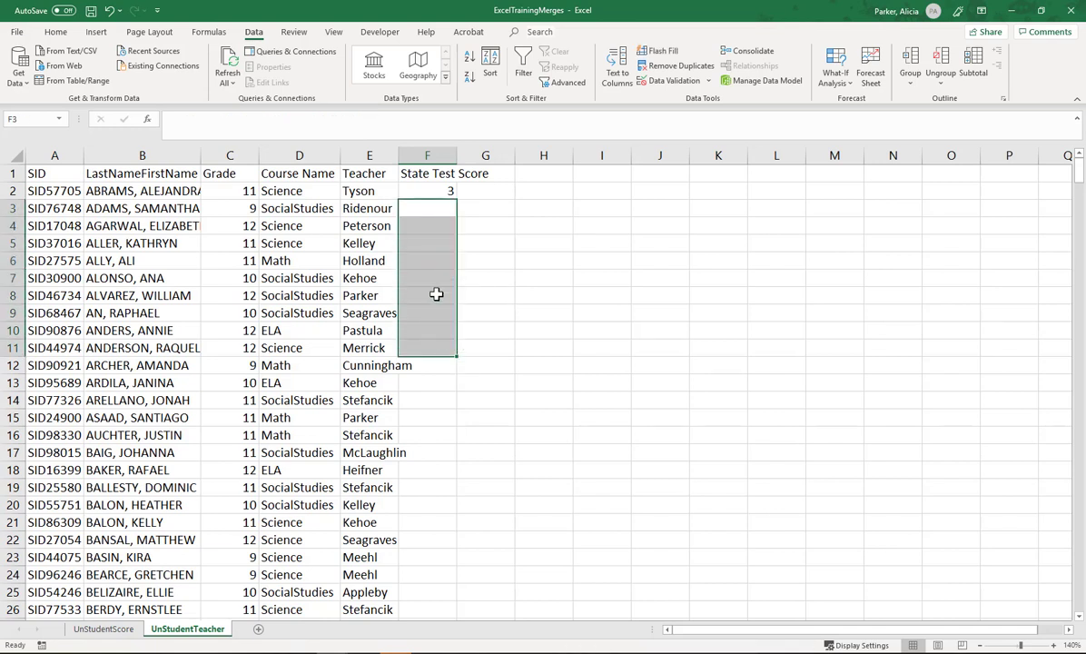
Step: Make the table array in F2's VLOOKUP absolute by changing it to UnStudentScore!$A$2:$D$467
left_click(424, 187)
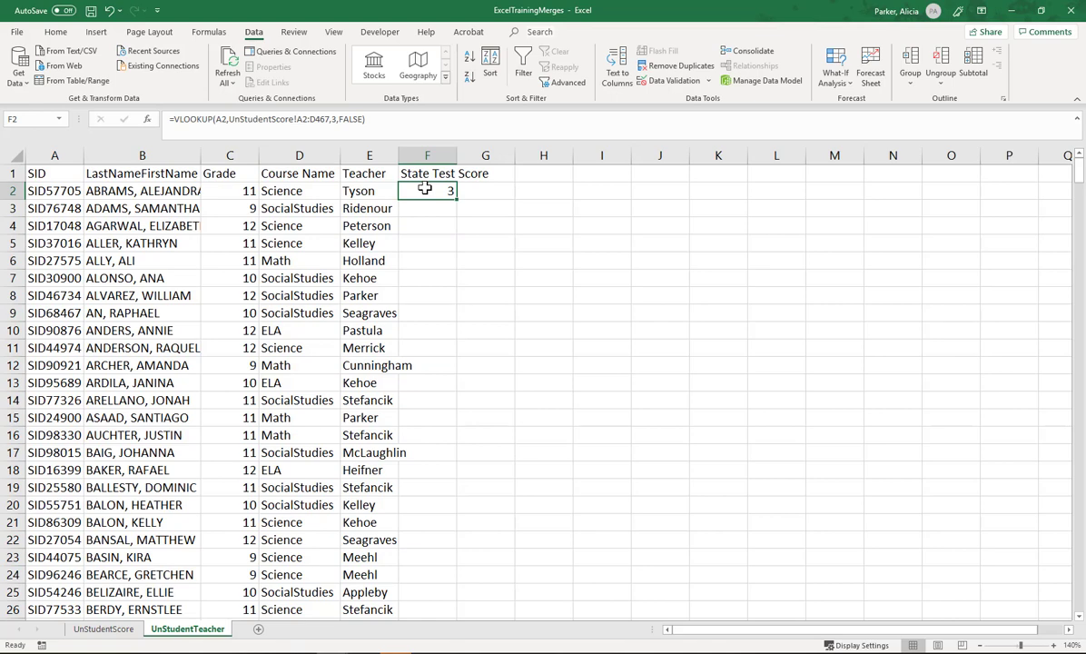
left_click(299, 119)
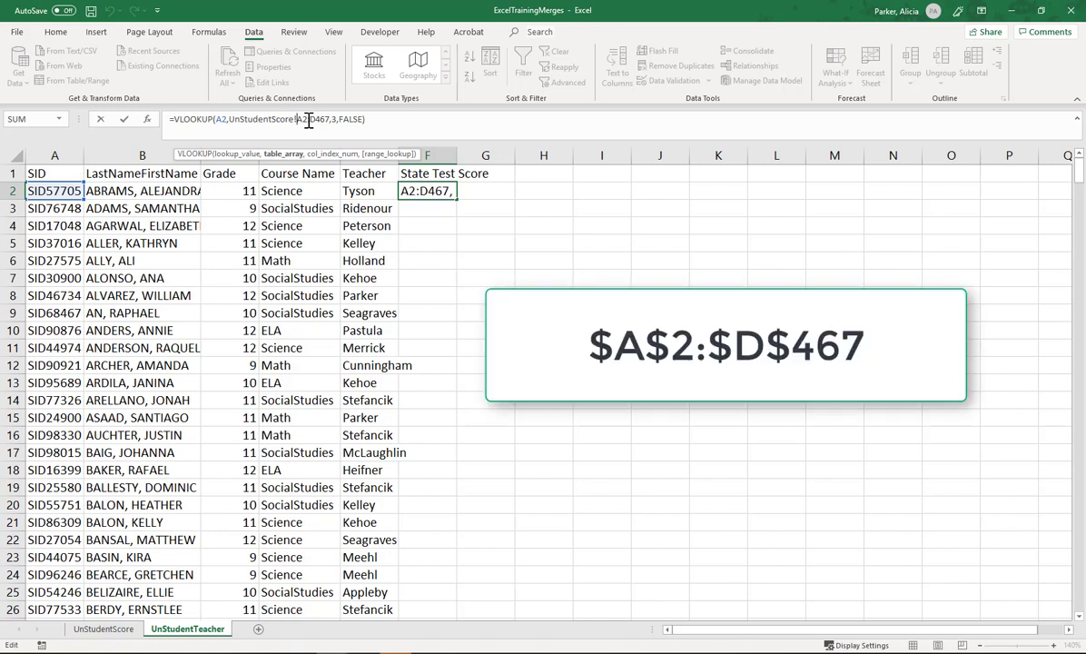
type("$A$")
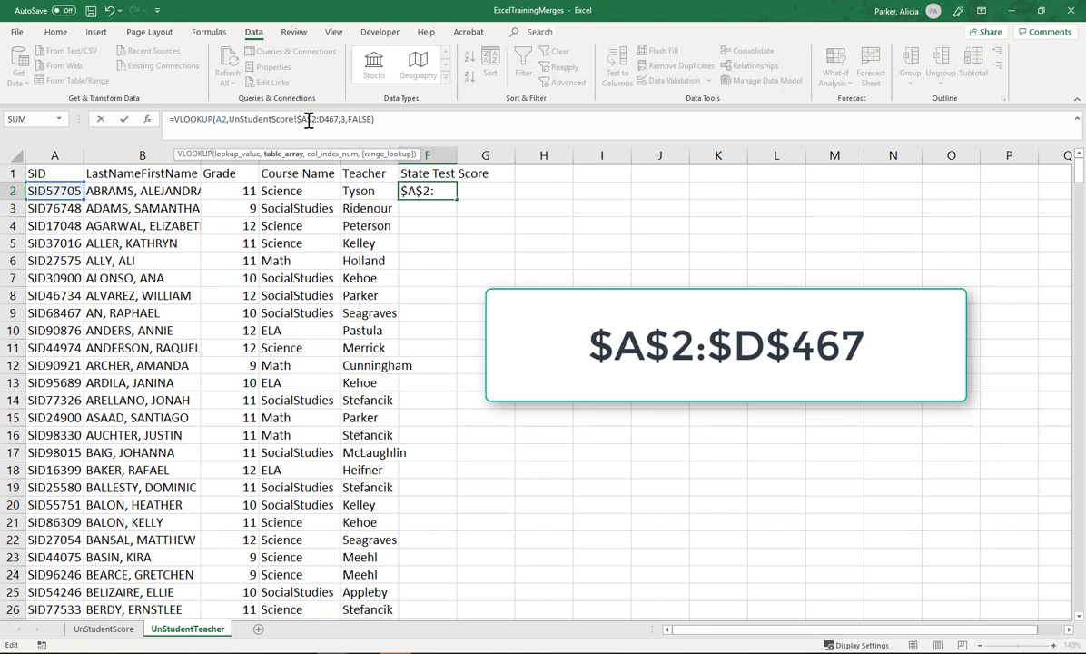
key("Right")
key("Right")
type("$")
key("Right")
type("$")
key("ctrl+Return")
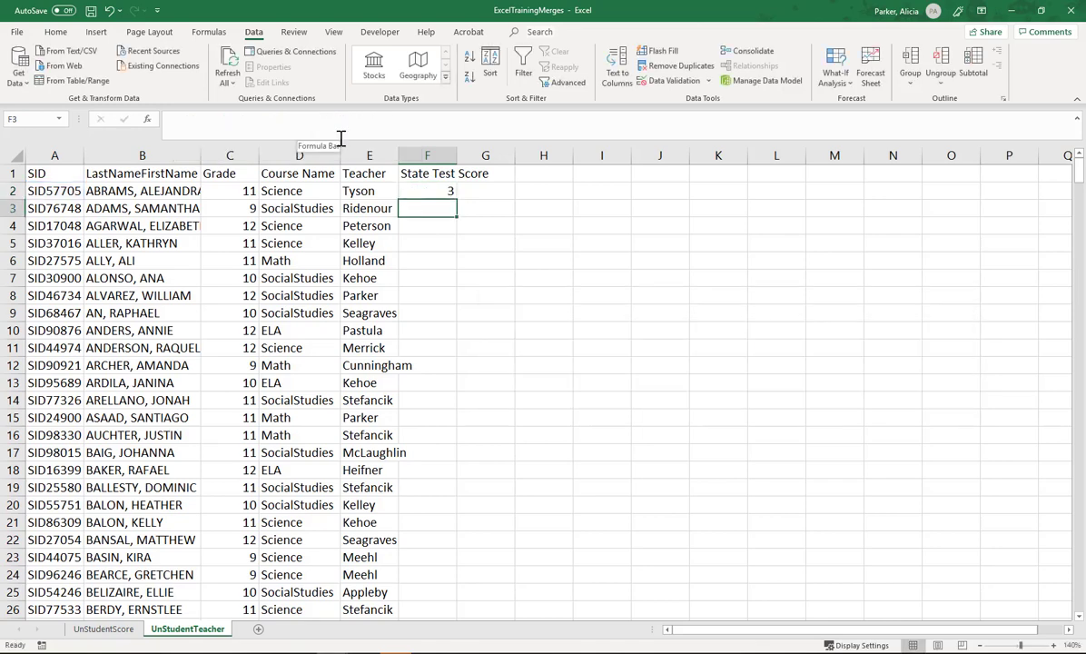
Step: Copy the VLOOKUP formula from F2 down through F9 and check the references in the copied formulas
left_click(443, 191)
left_click_drag(453, 196, 451, 318)
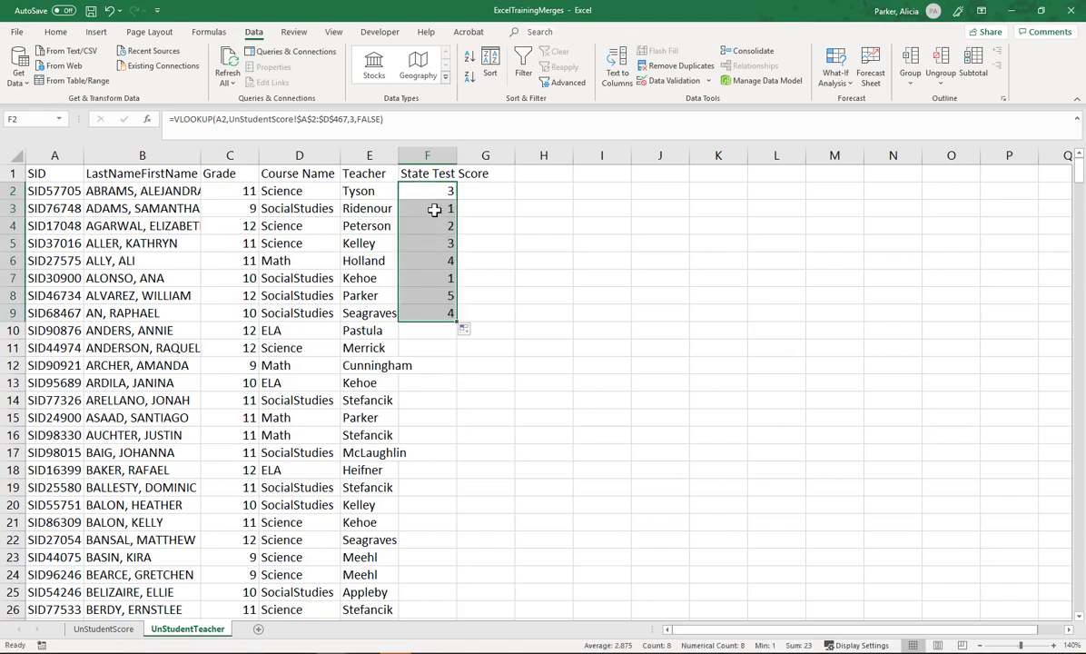
left_click(432, 209)
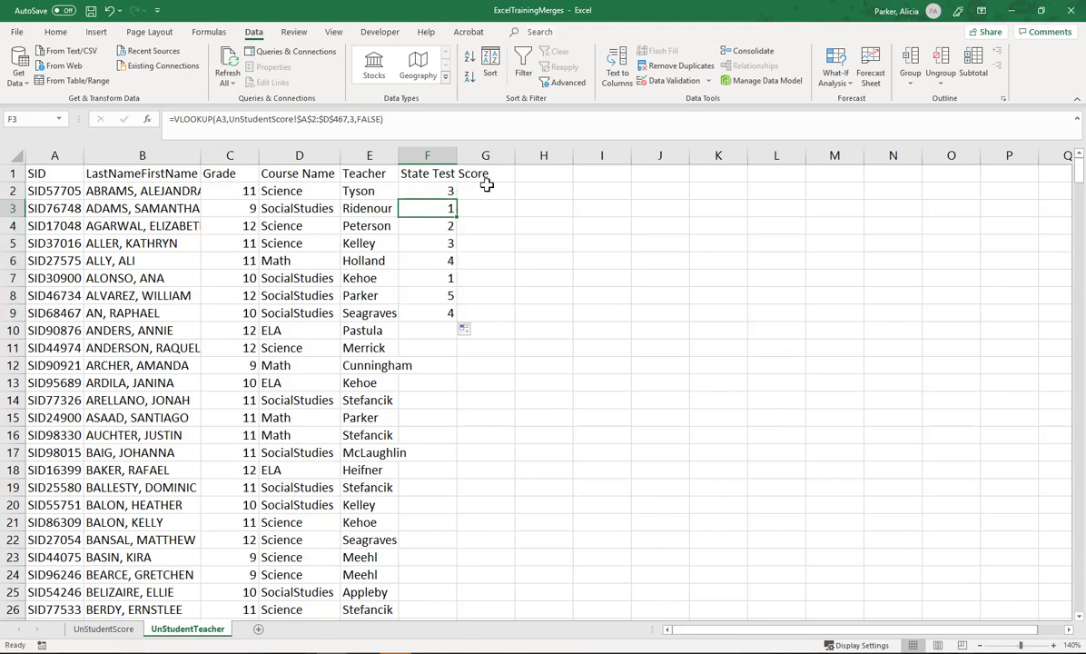
key("Down")
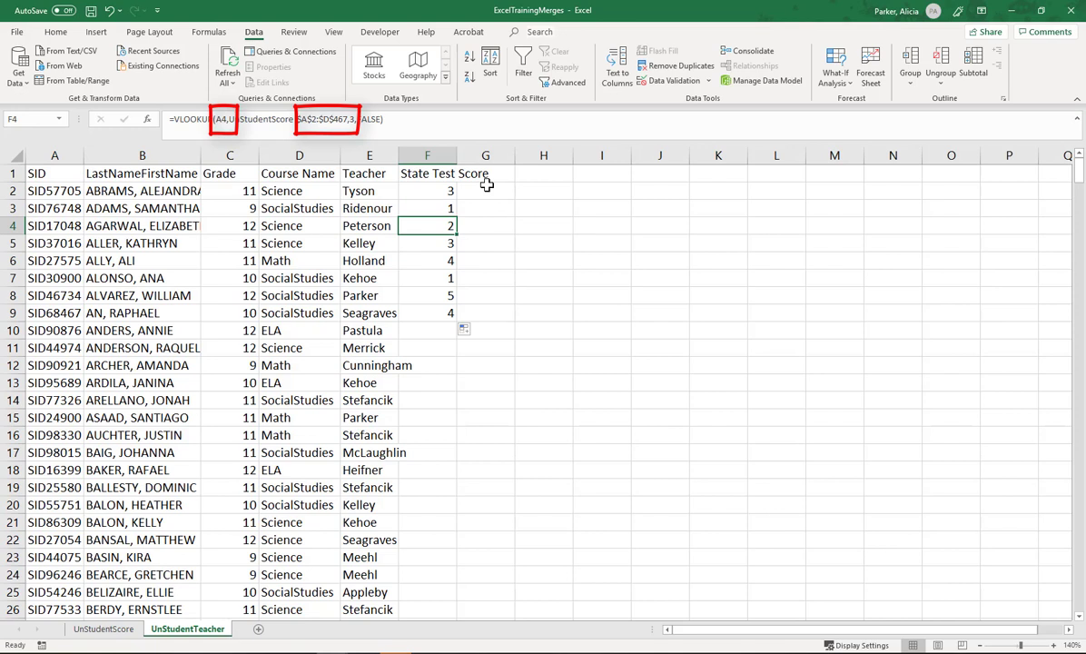
key("Down")
key("Down")
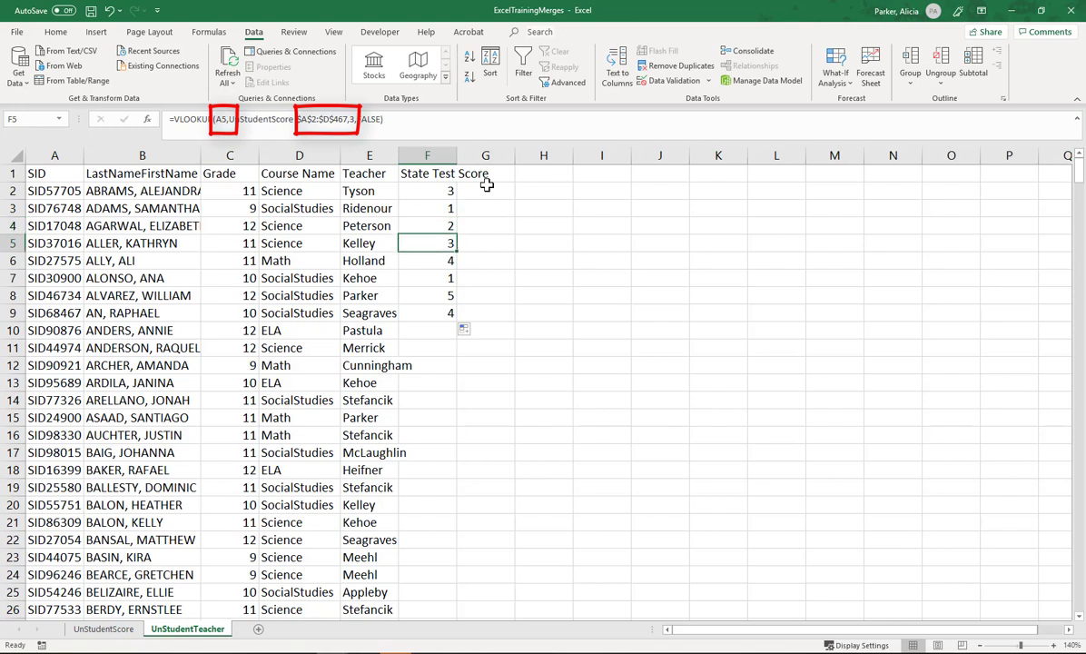
key("Down")
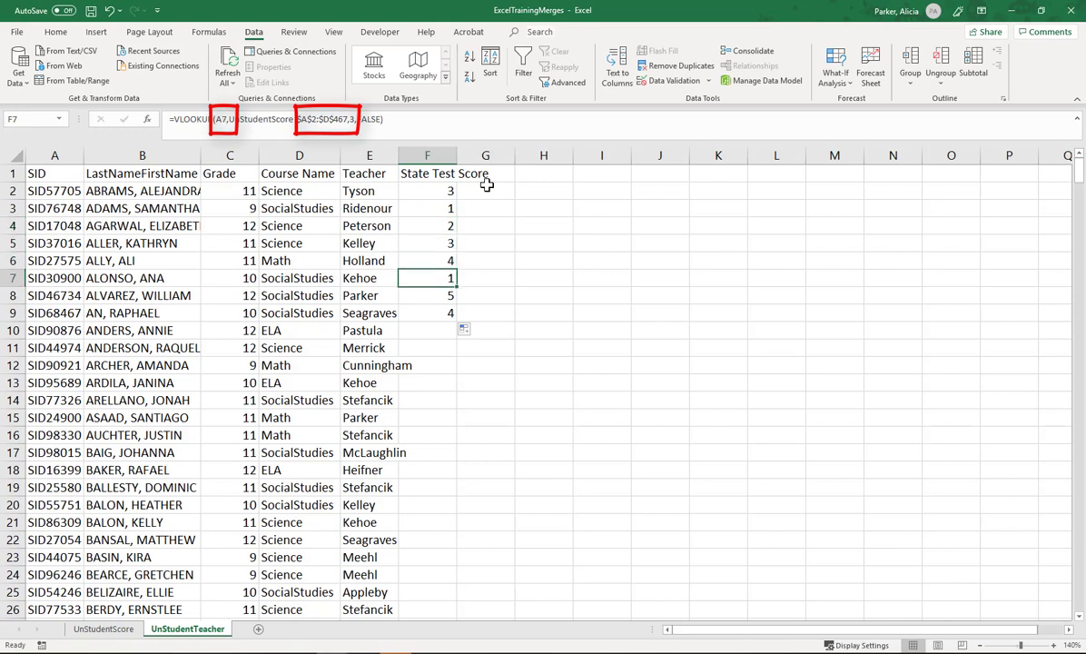
key("Down")
key("Down")
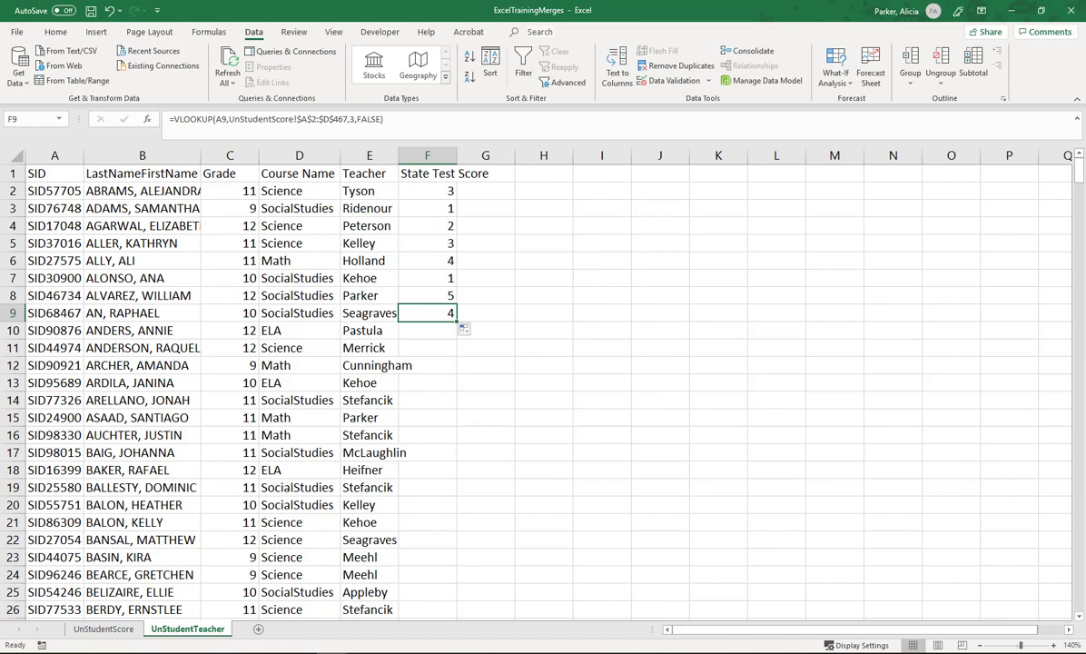
Step: Add the column header Scale Score in G1
left_click(490, 178)
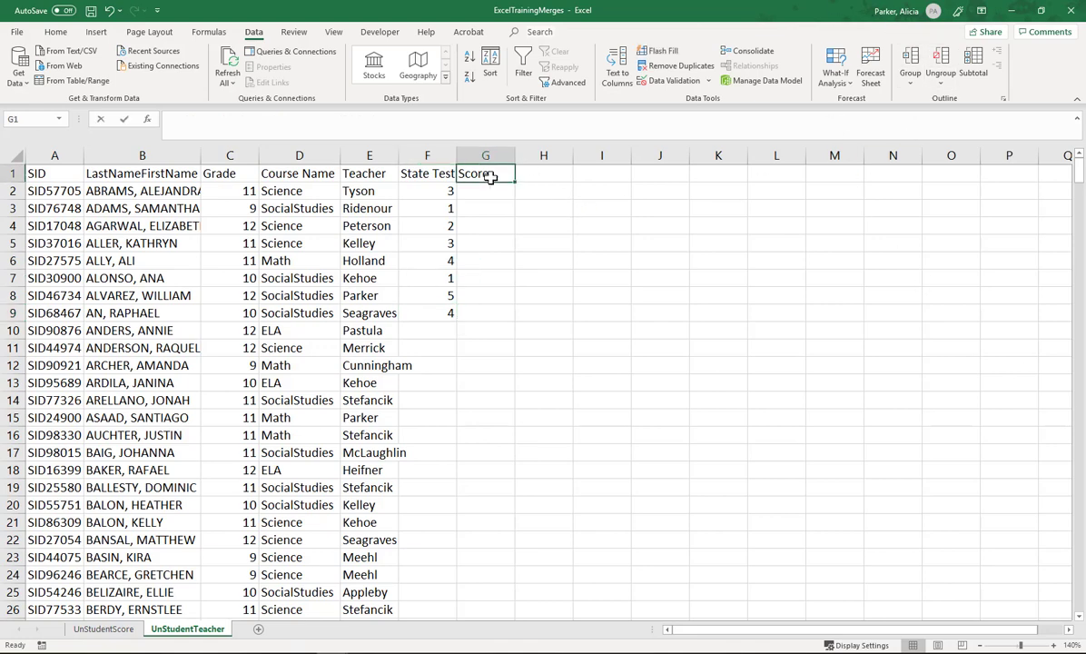
type("Scale Score")
key("Return")
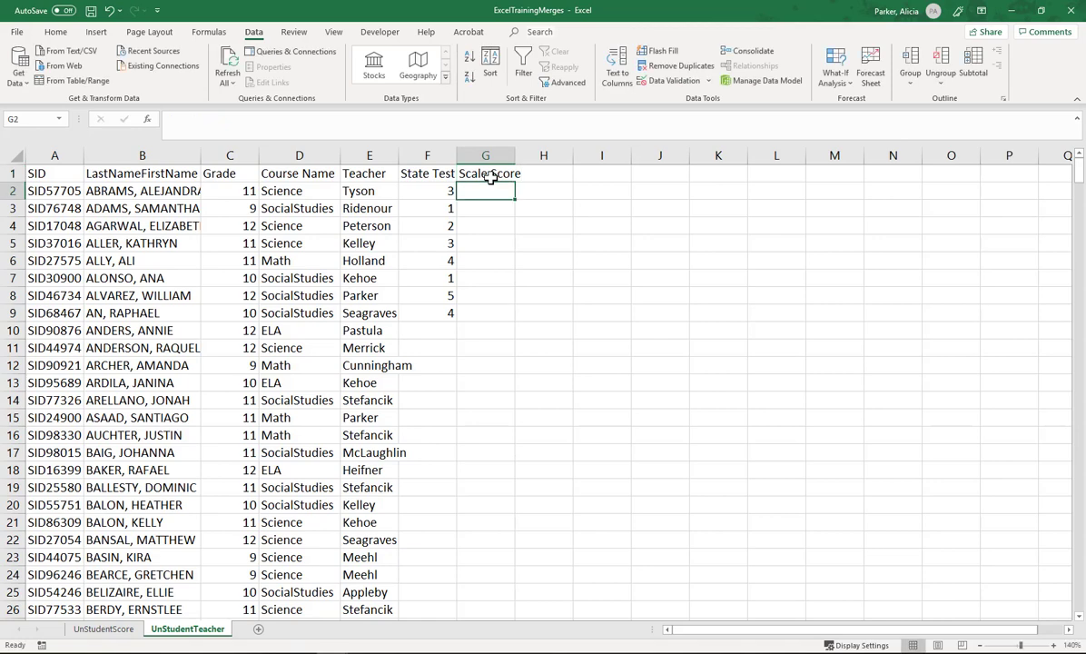
Step: Start a VLOOKUP in G2 with A2 as the lookup value and UnStudentScore!A2:D467 as the table array
type("=vlookup(")
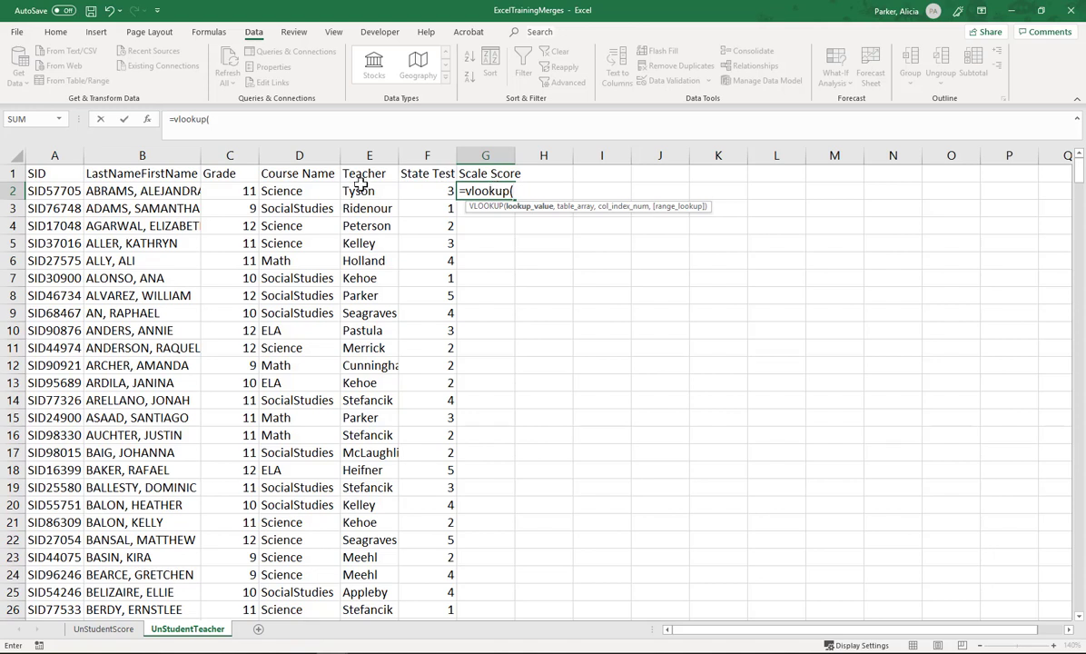
left_click(71, 191)
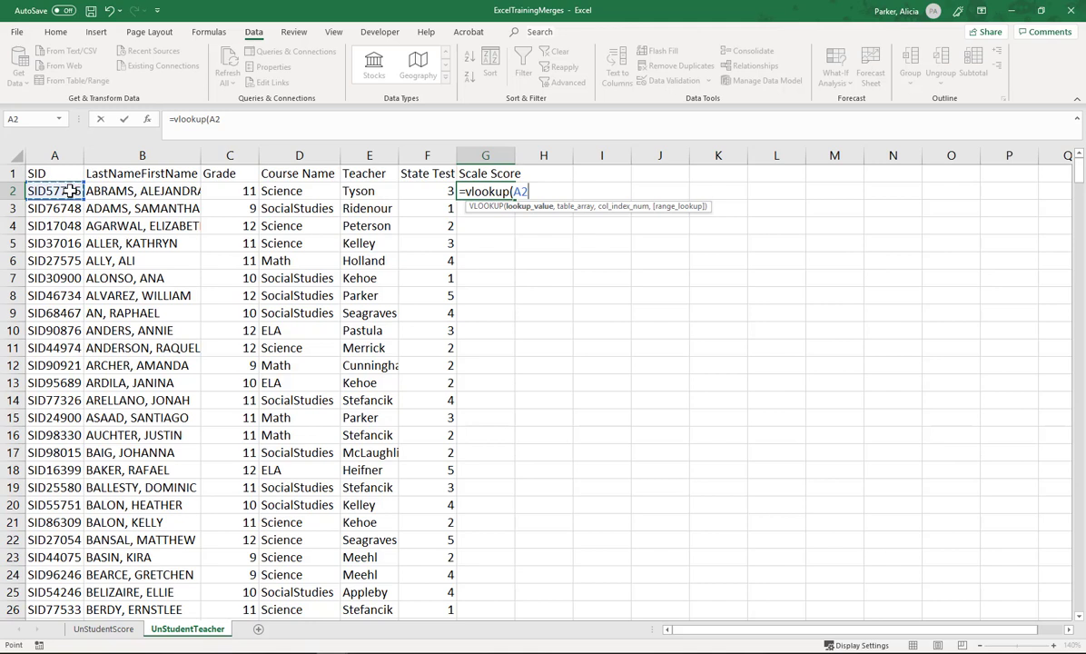
type(",")
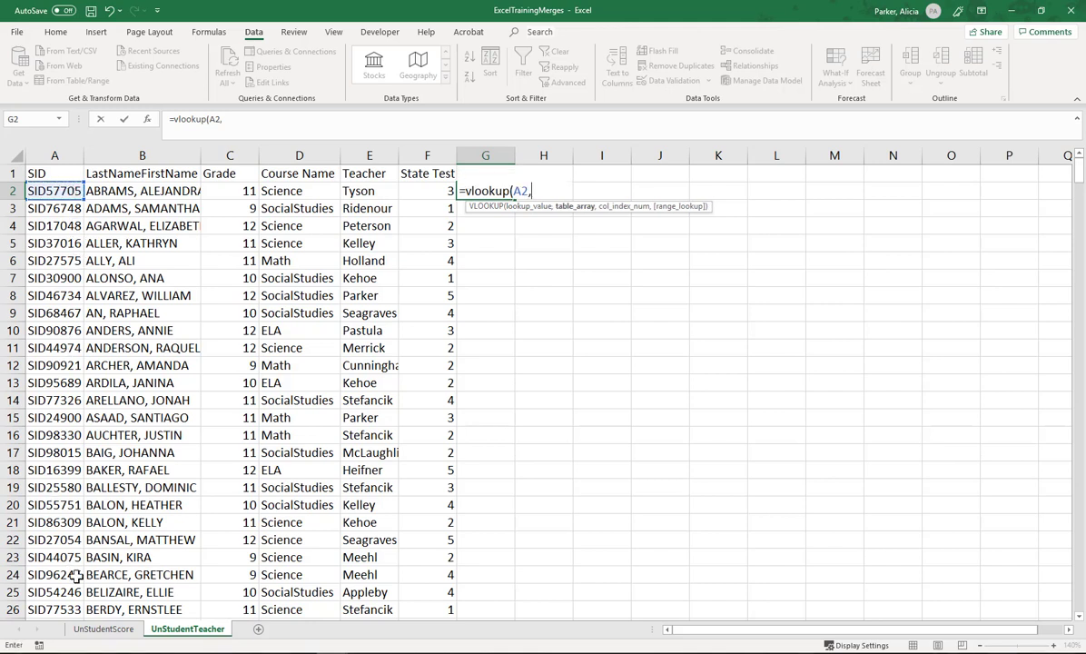
left_click(100, 629)
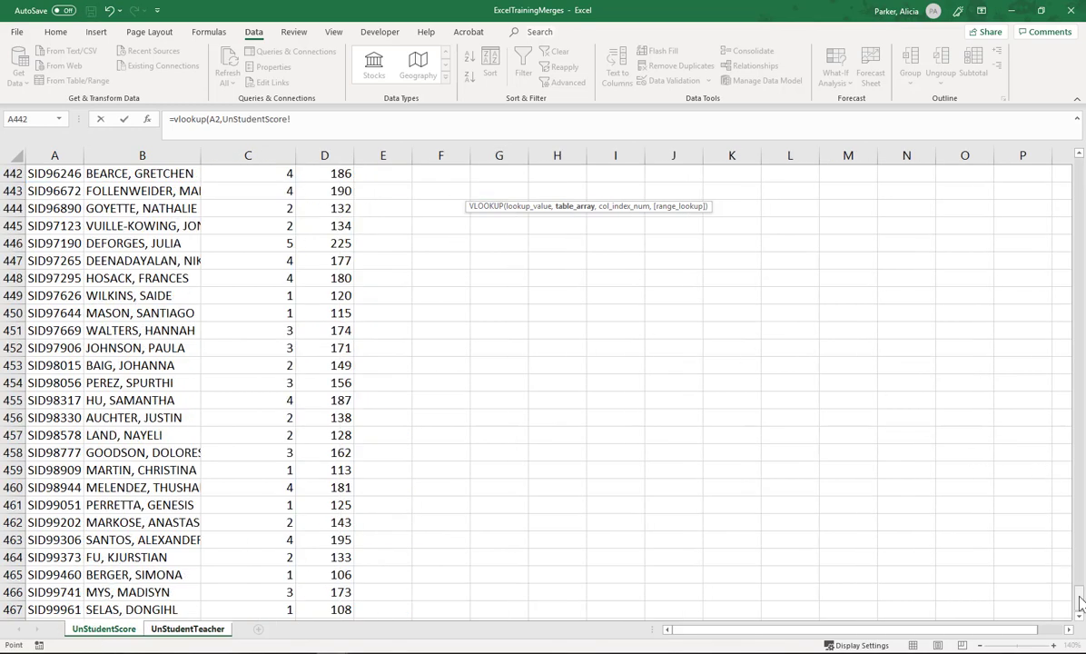
left_click_drag(1079, 595, 1079, 177)
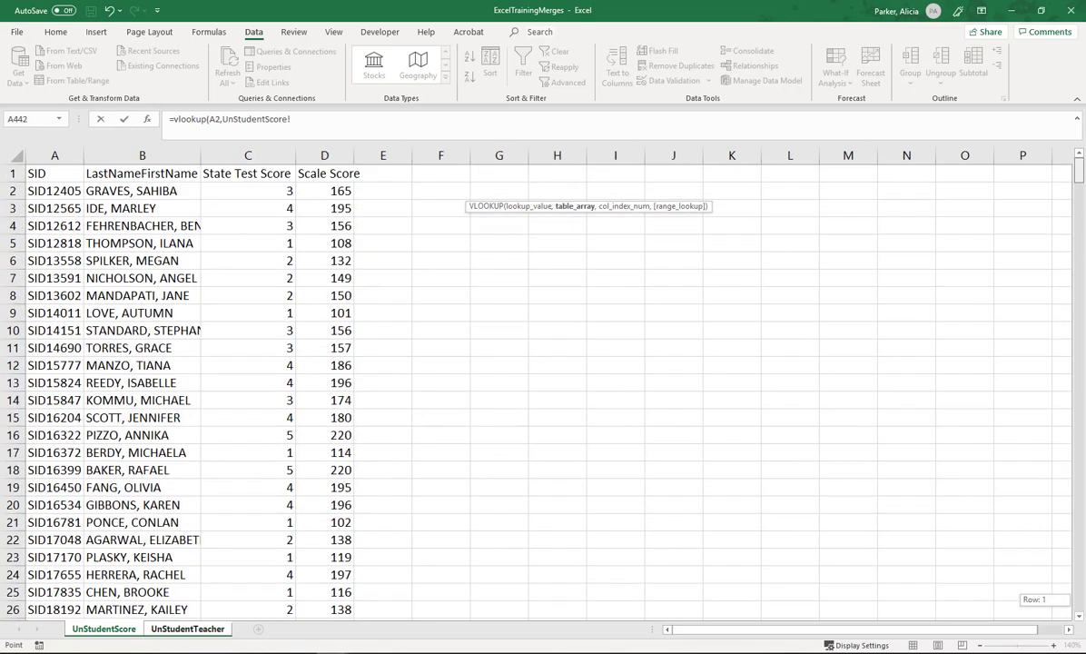
left_click(60, 189)
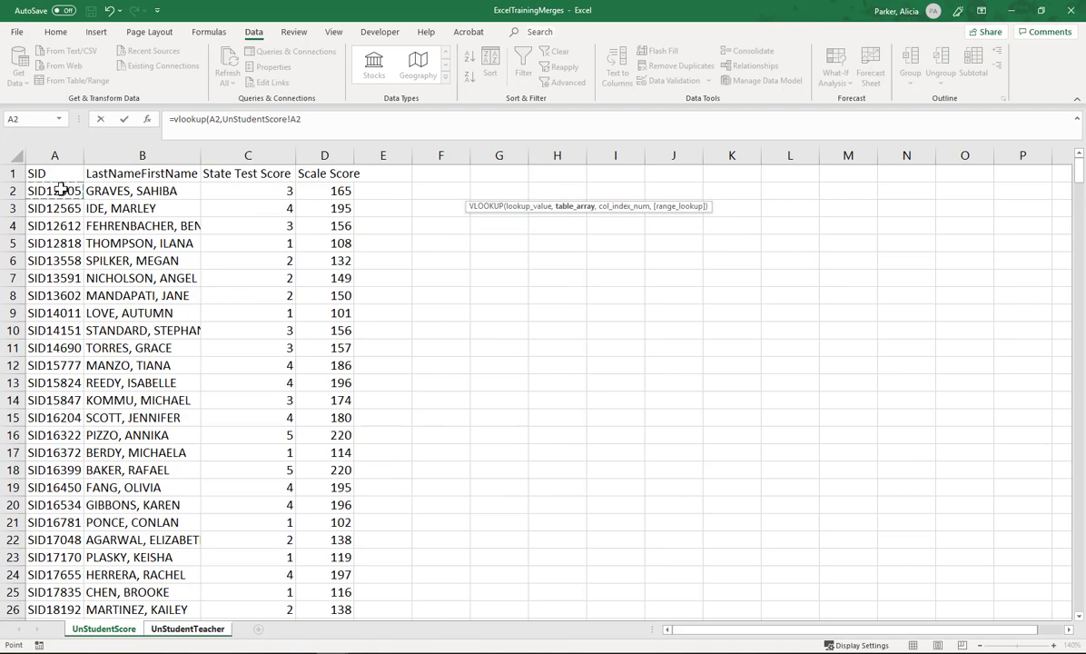
key("shift+Right")
key("shift+Right")
key("shift+Right")
key("ctrl+shift+Down")
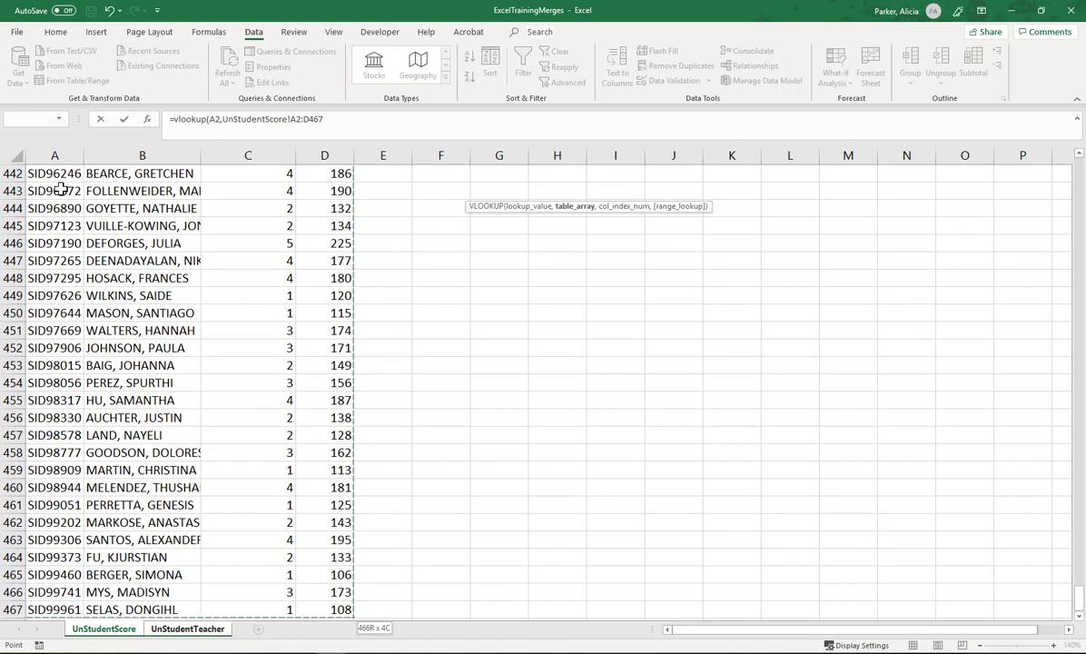
Step: Complete the G2 VLOOKUP with column index 4 and FALSE for an exact match
type(",4")
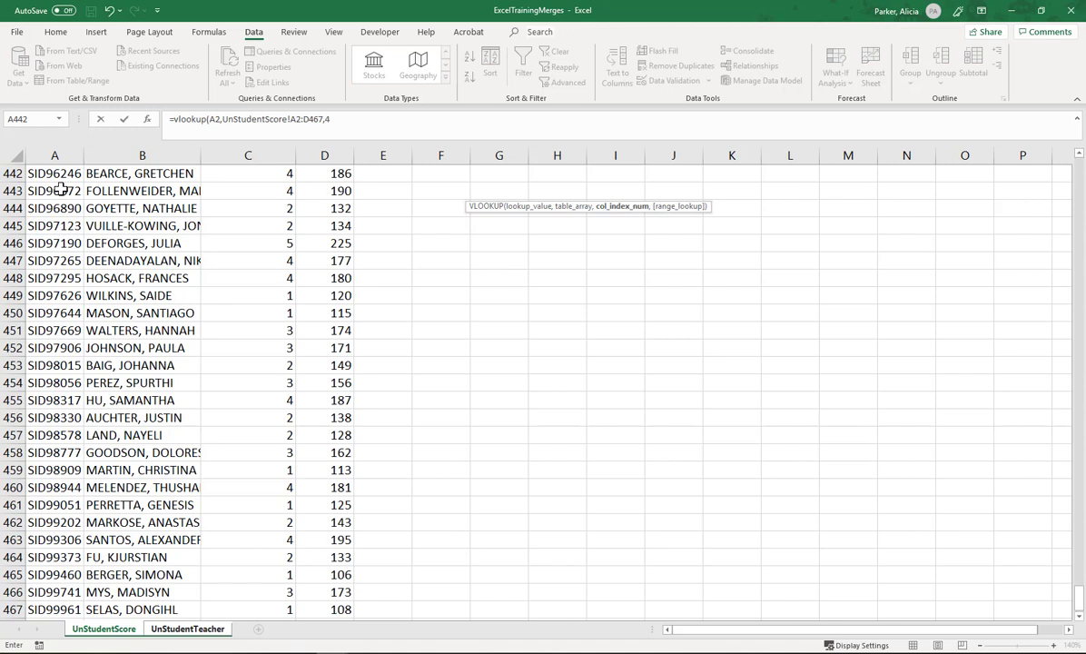
type(",fa")
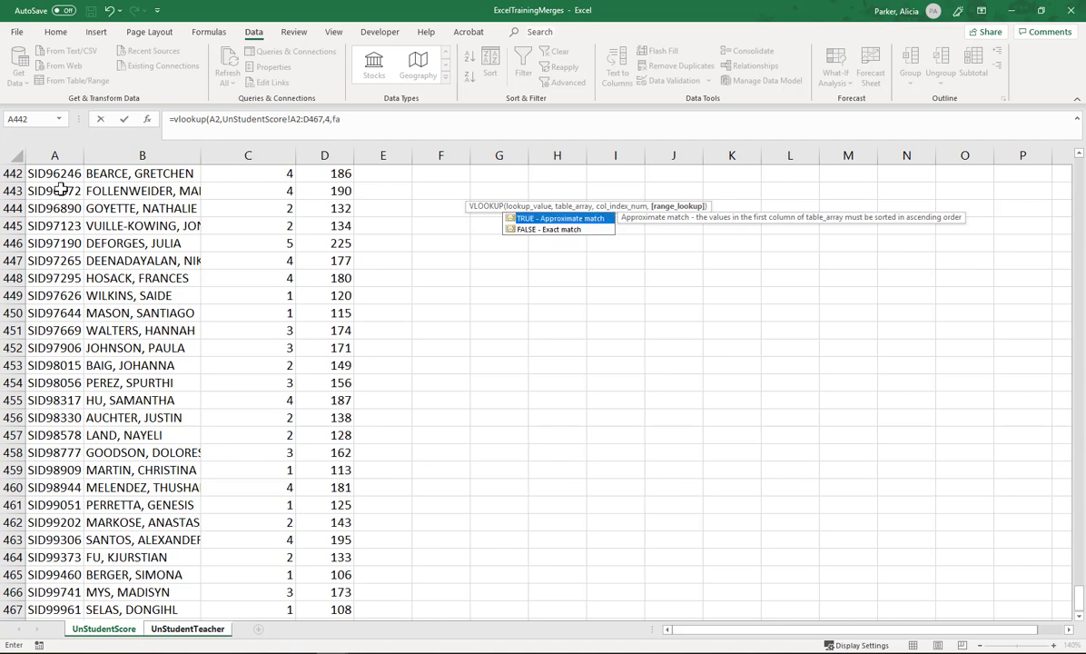
type("lse)")
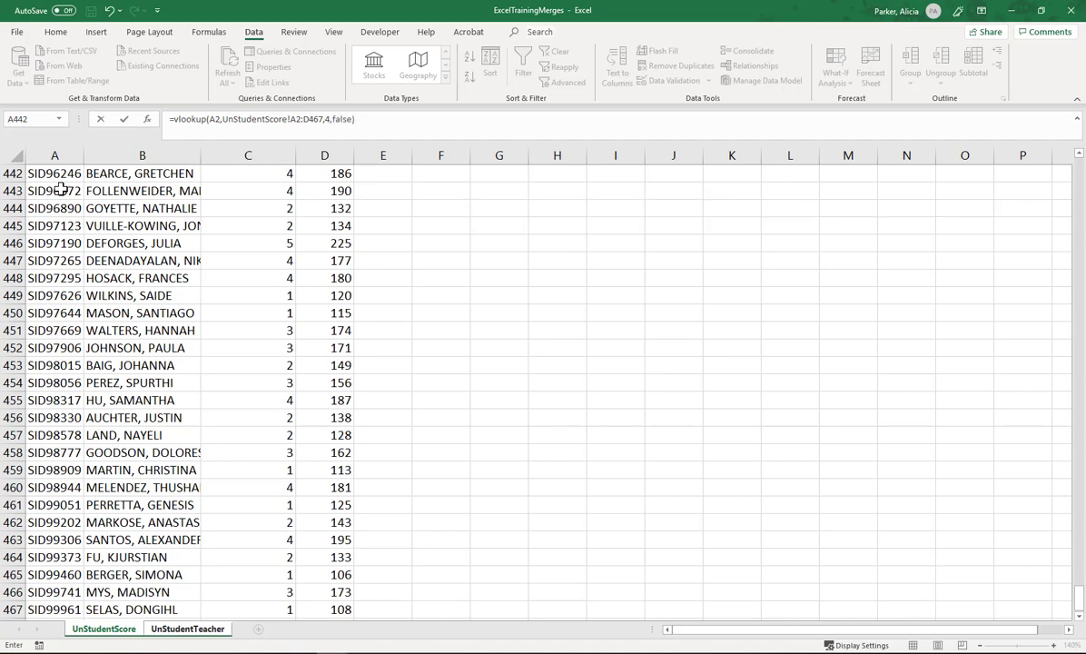
key("Return")
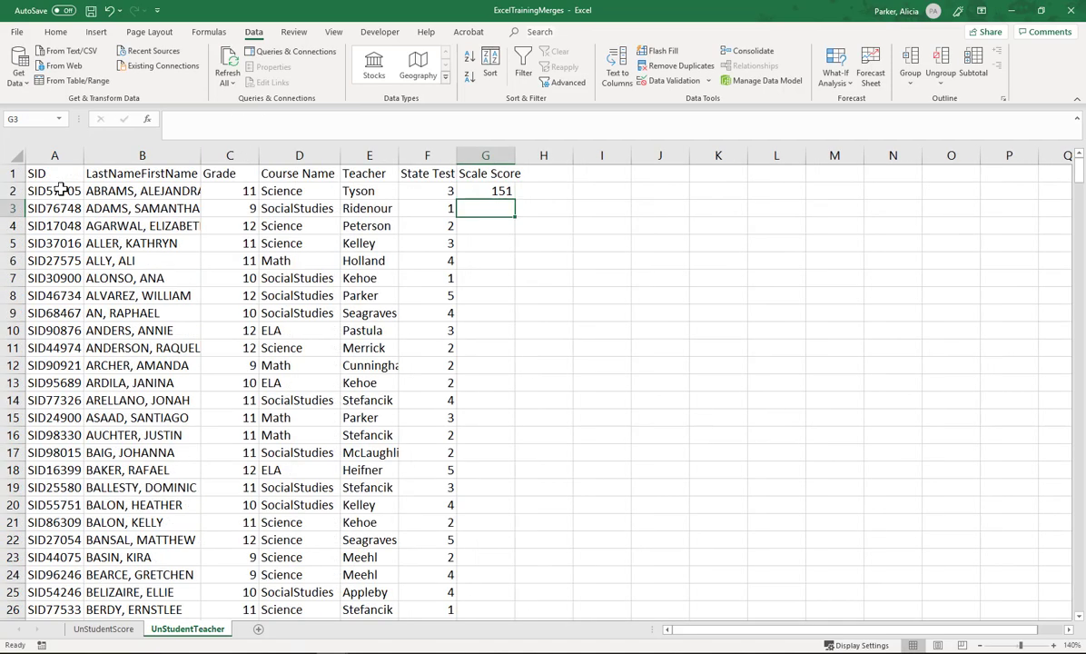
Step: Change the table array in G2's VLOOKUP to the absolute range UnStudentScore!$A$2:$D$467
key("Up")
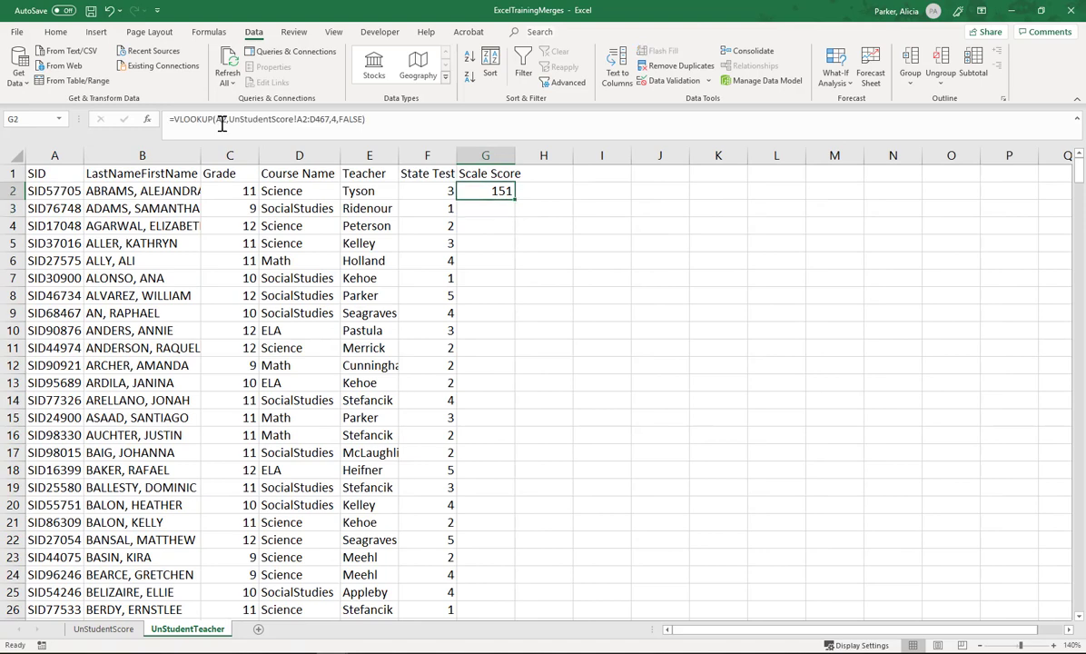
left_click(297, 119)
type("$")
key("Right")
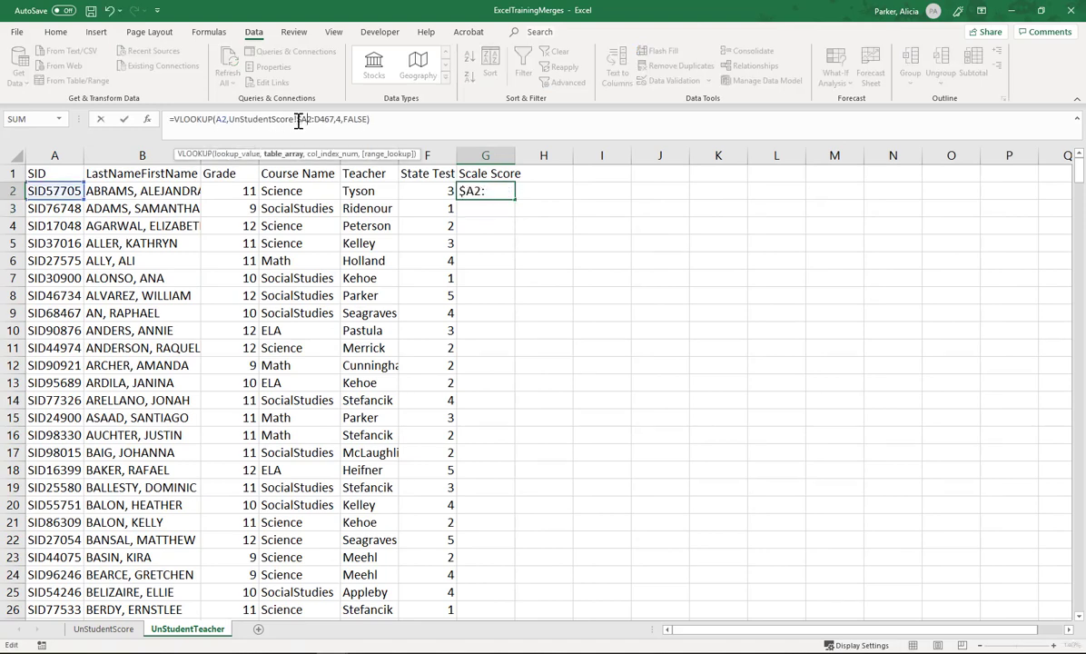
type("$")
key("Right")
key("Right")
type("$")
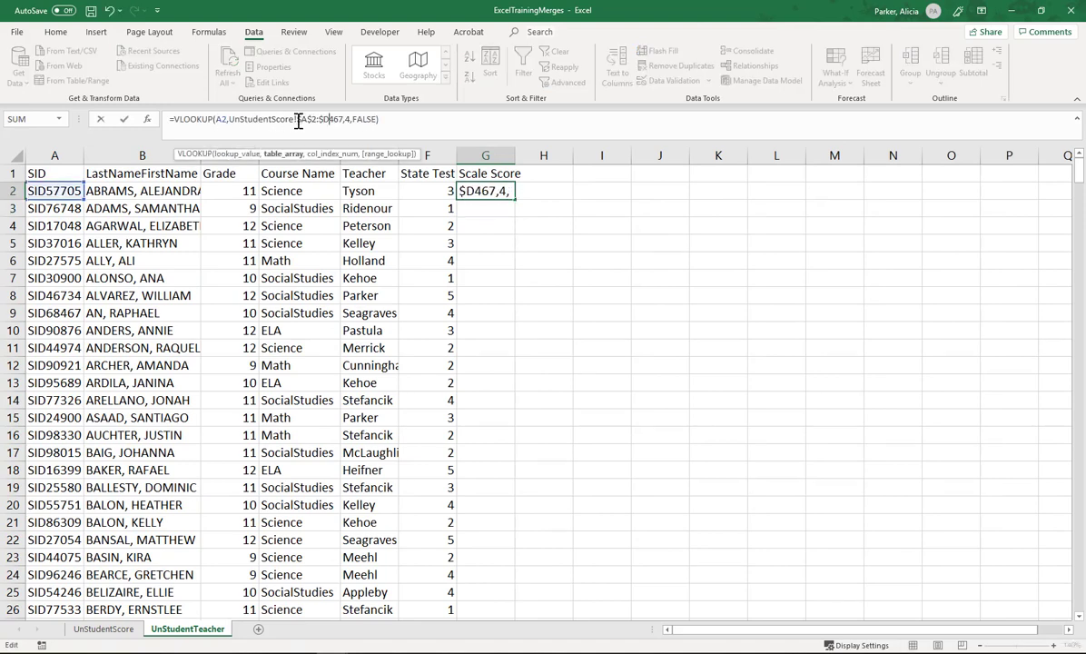
key("Right")
type("$")
key("Return")
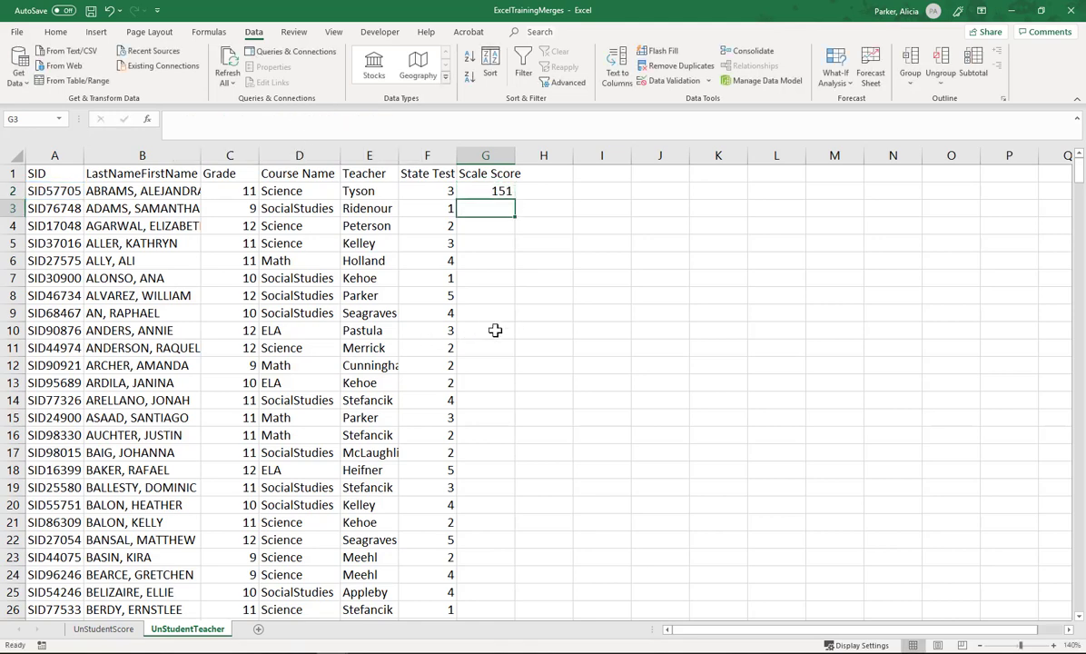
Step: Fill the G2 VLOOKUP formula down the Scale Score column to the last student row
left_click(497, 191)
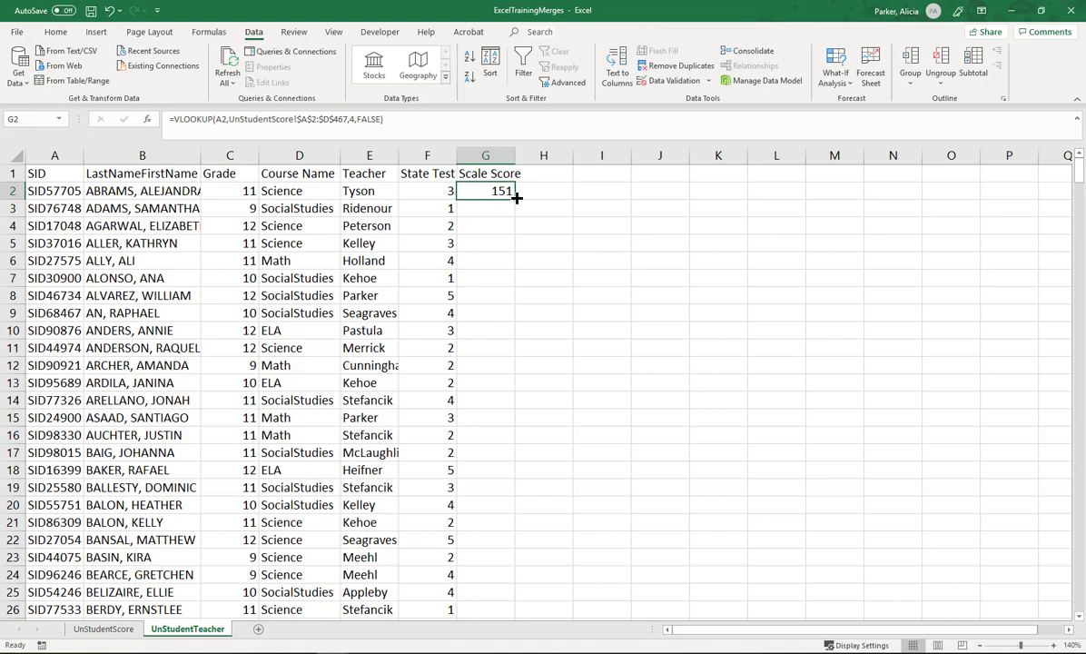
double_click(515, 196)
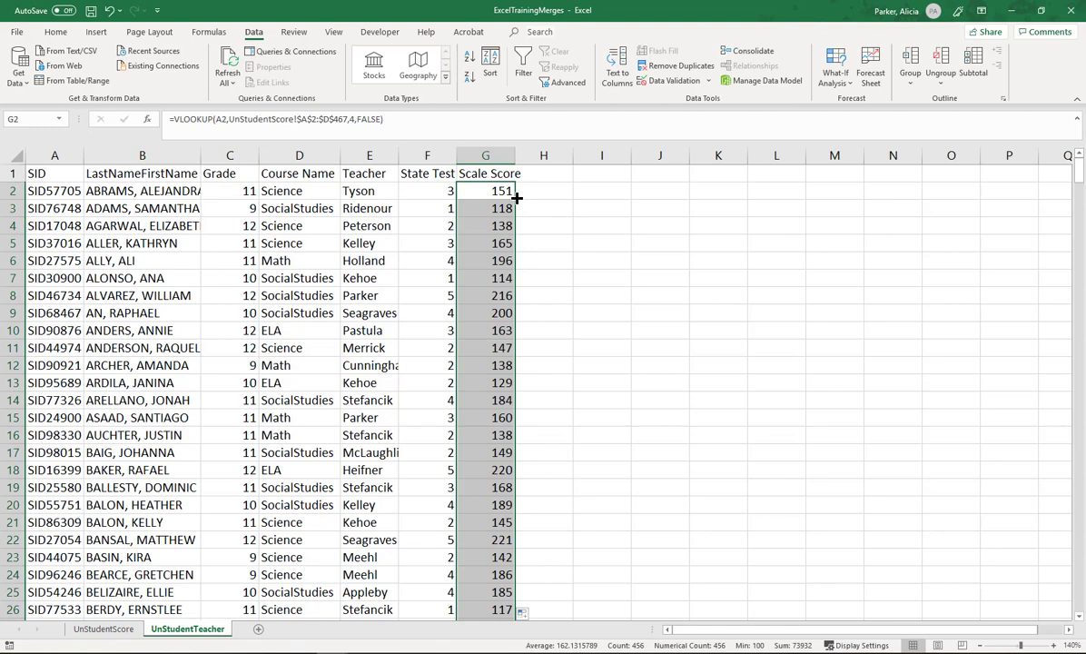
left_click(375, 280)
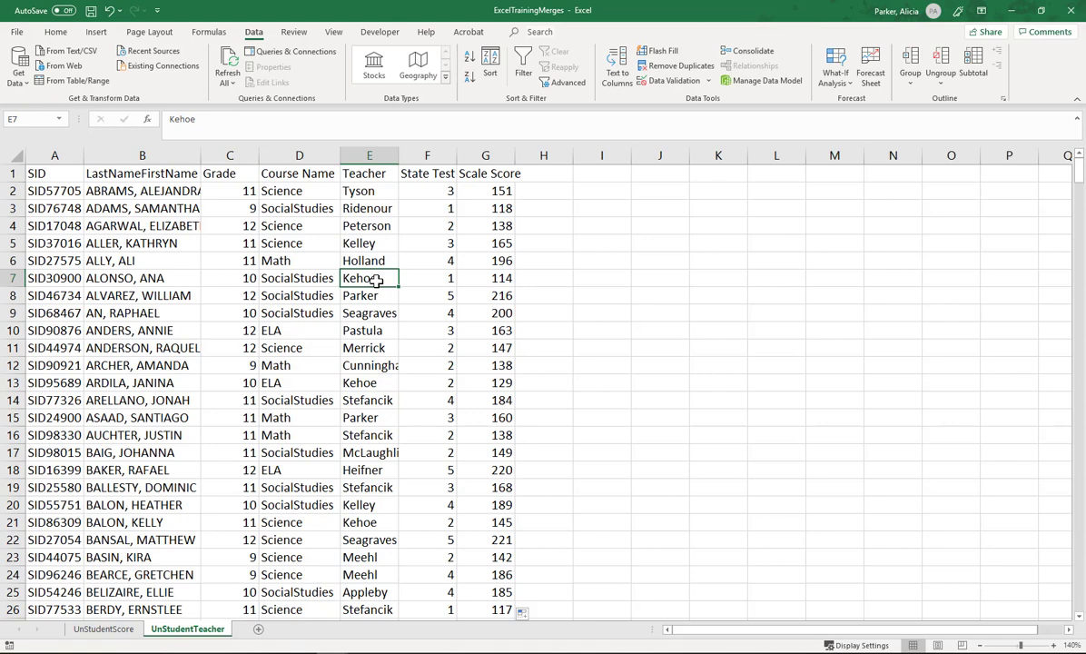
Step: Replace the Scale Score formulas in G2:G457 with their values by copying the range and pasting values in place
left_click(491, 191)
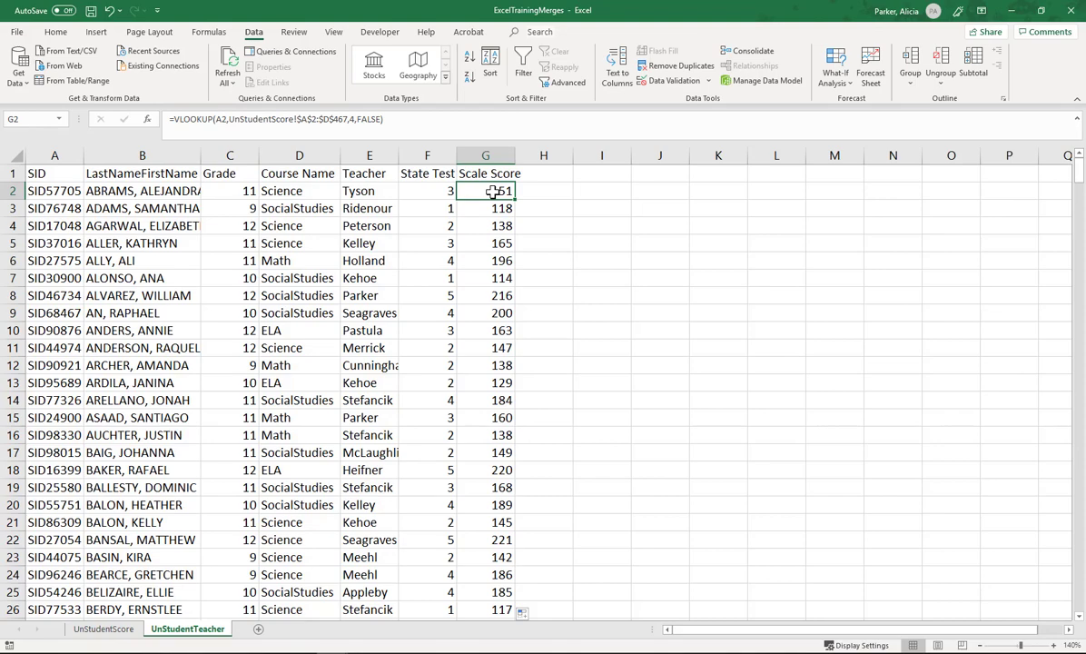
key("ctrl+shift+Down")
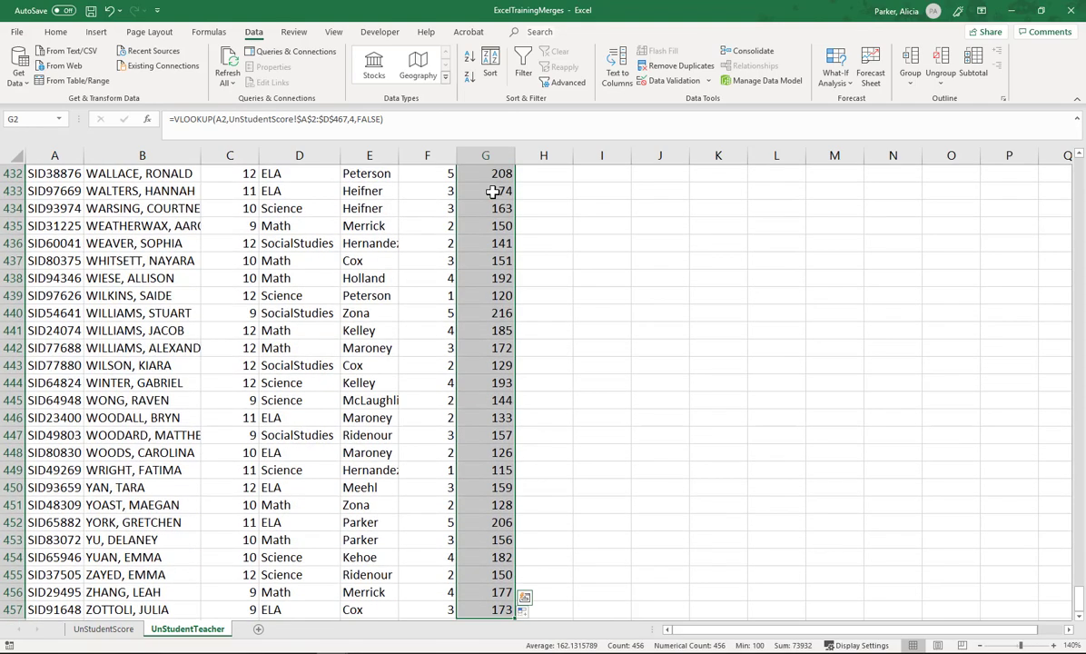
right_click(491, 192)
left_click(498, 216)
key("ctrl+BackSpace")
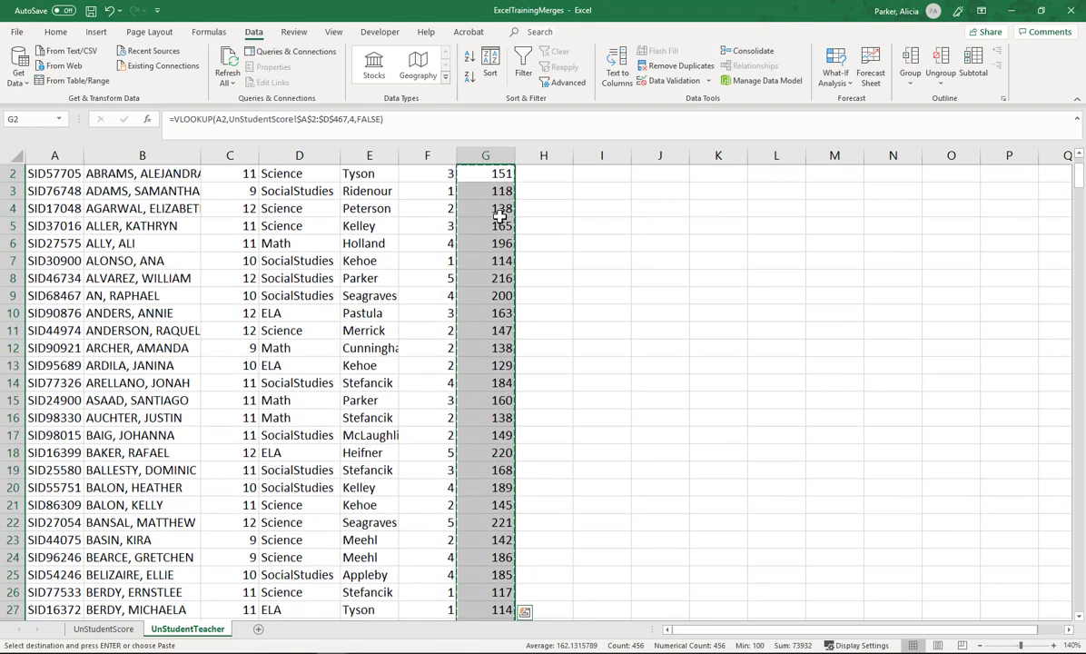
scroll(498, 216, "up", 1)
right_click(494, 216)
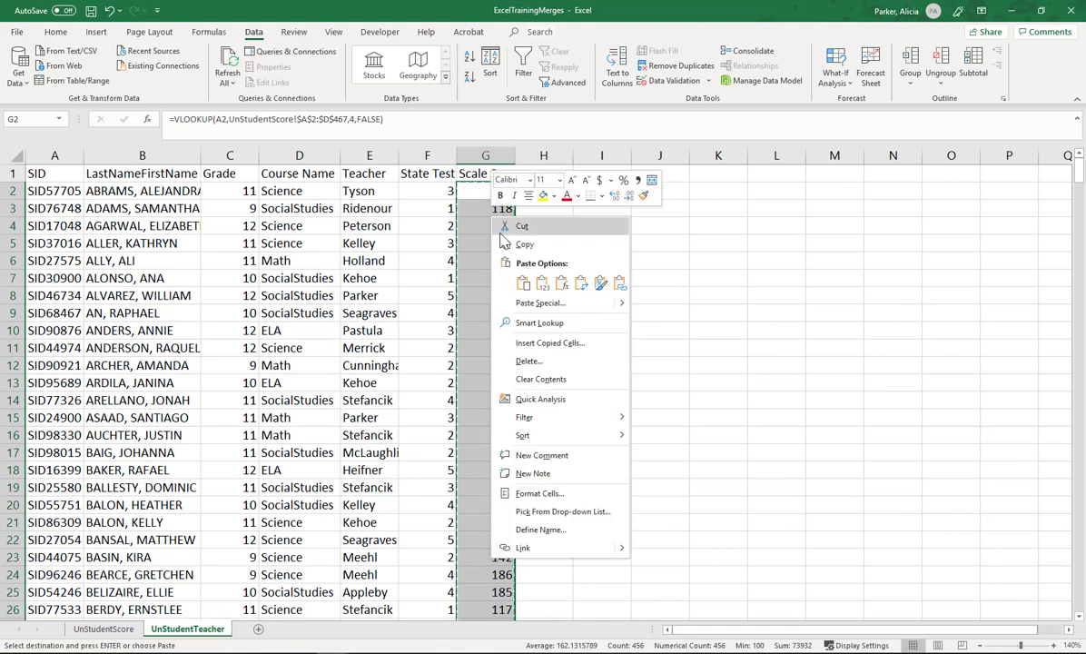
left_click(543, 285)
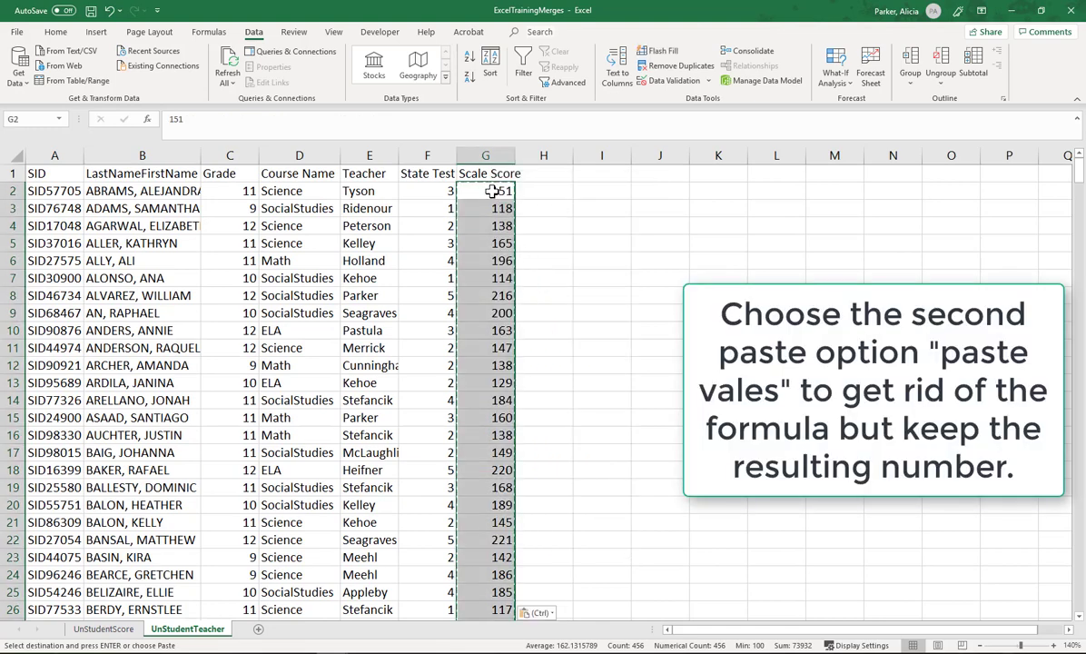
left_click(491, 191)
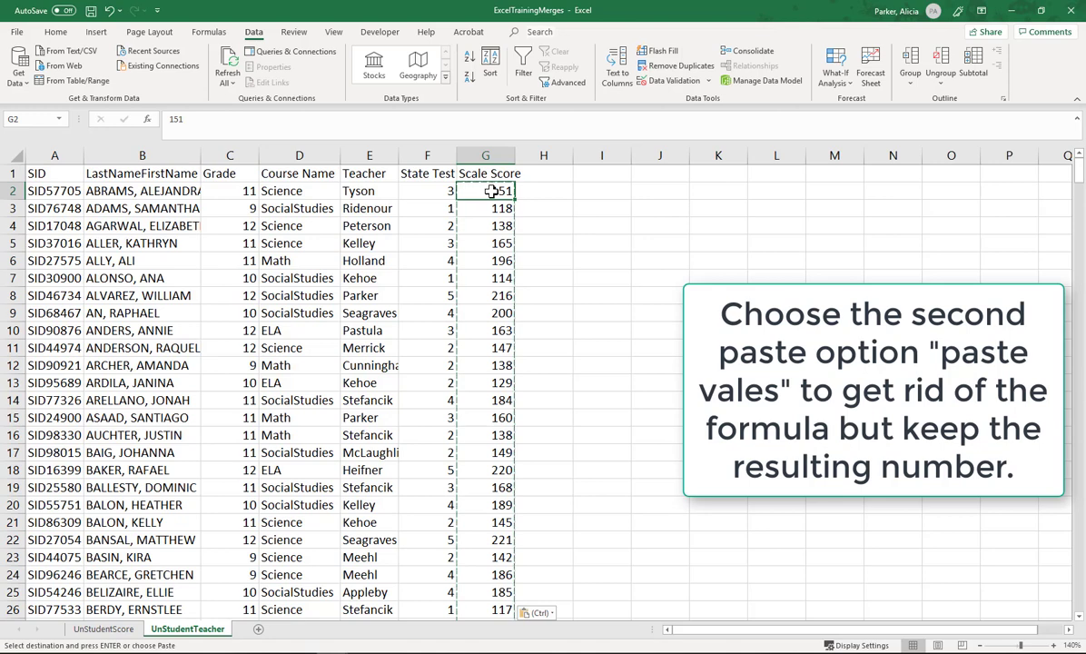